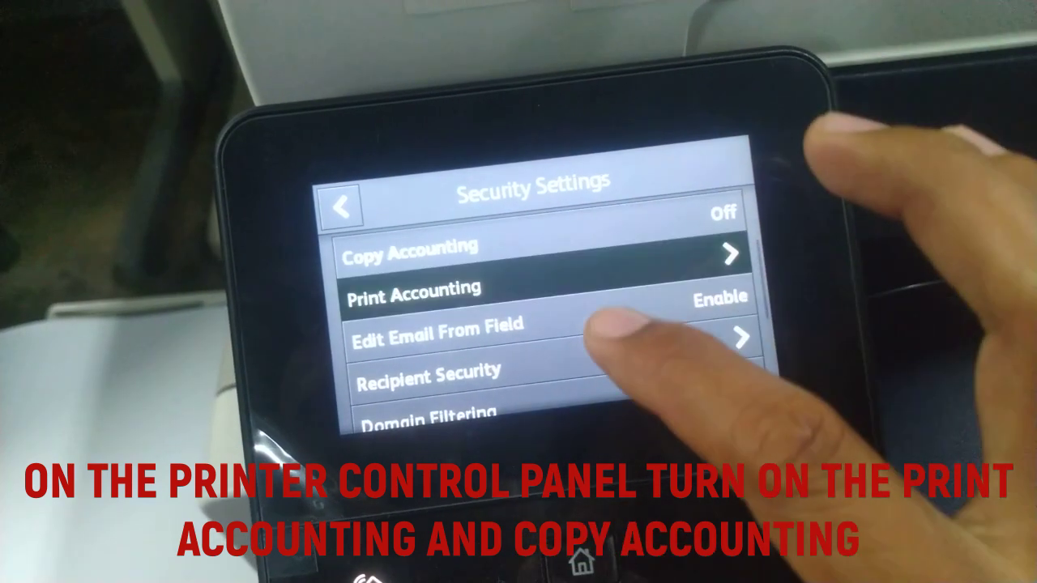
Step: Switch Print Accounting to On and return to the Security Settings list
scroll(551, 316, up, 1)
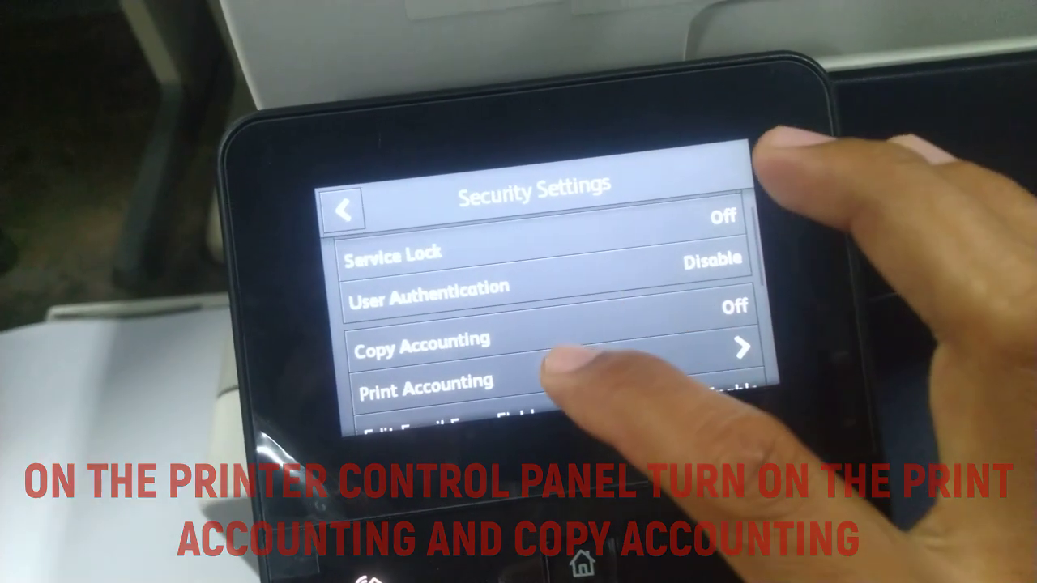
click(703, 374)
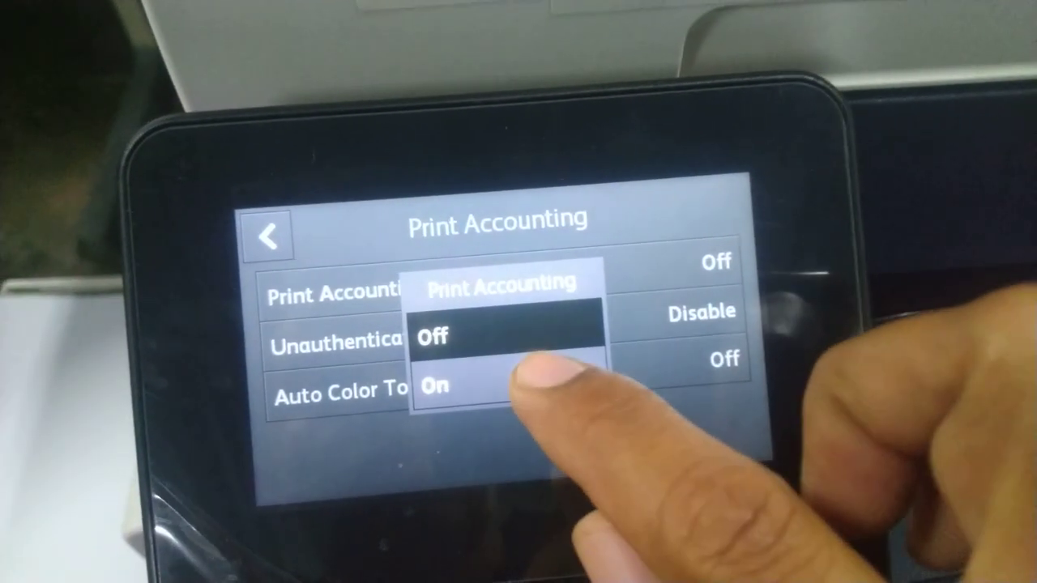
click(439, 384)
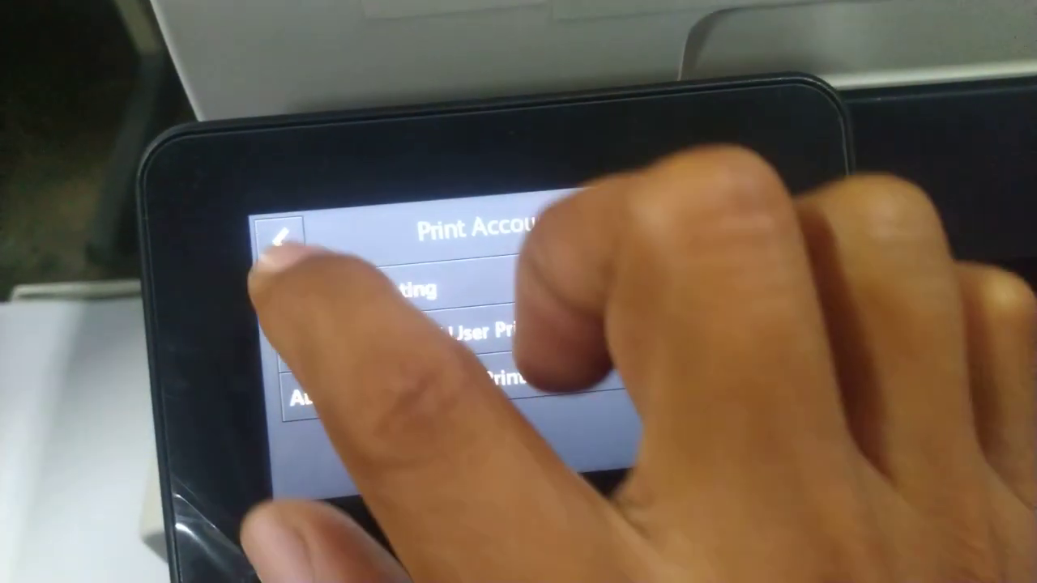
click(277, 245)
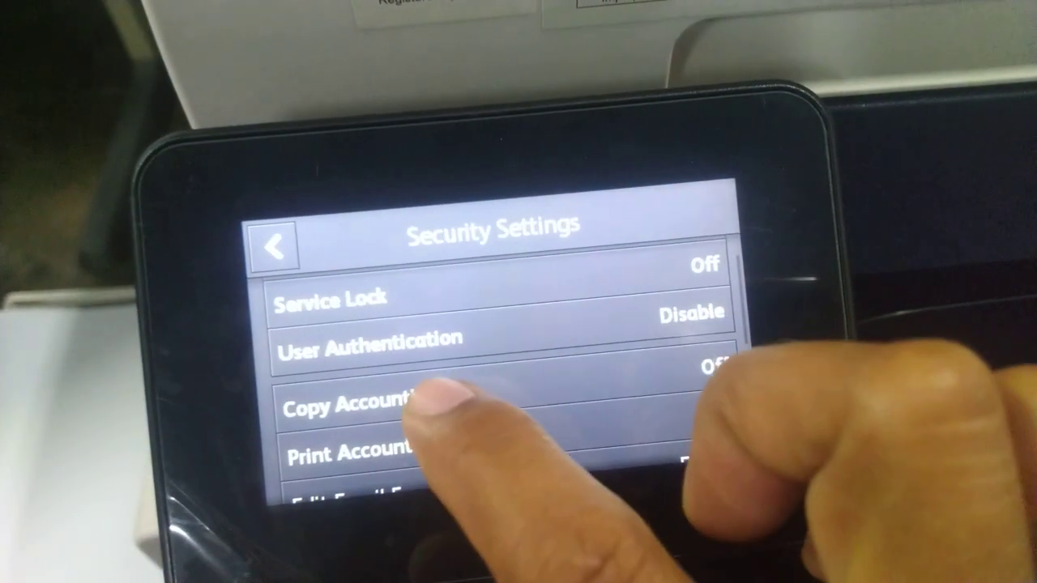
Step: Set Copy Accounting to On and go back to the Home screen
click(362, 399)
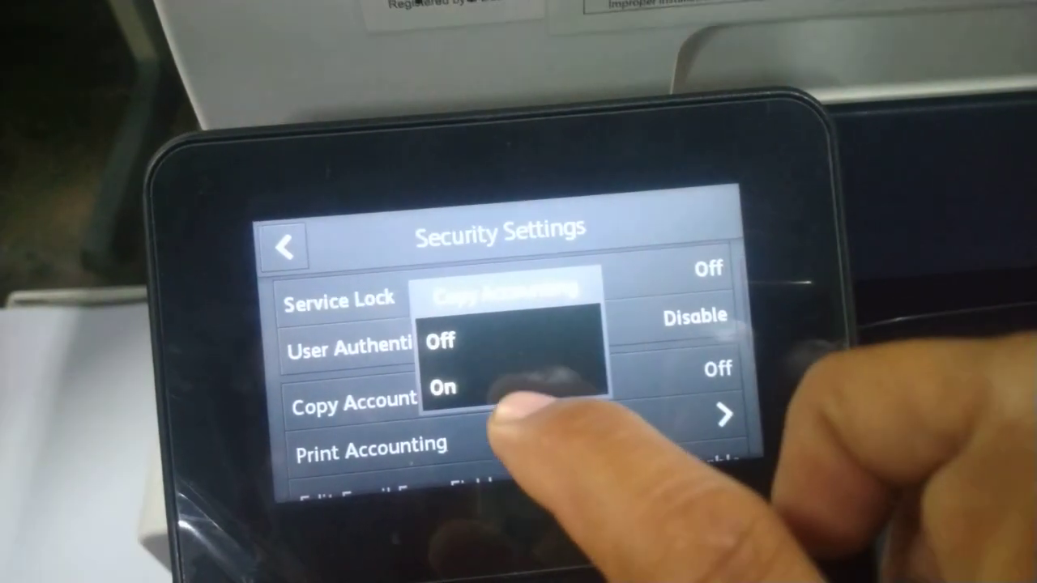
click(473, 386)
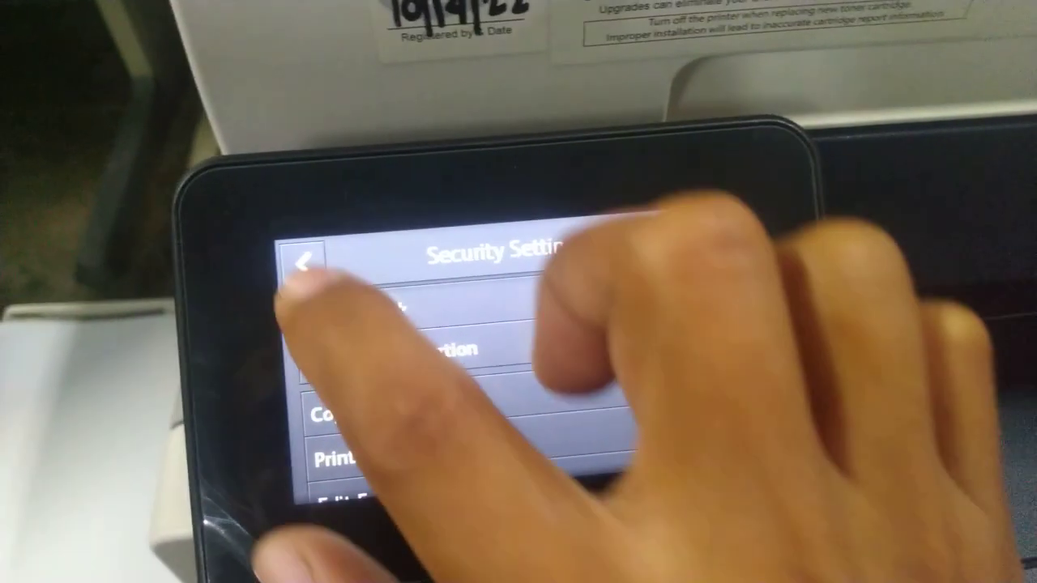
click(289, 254)
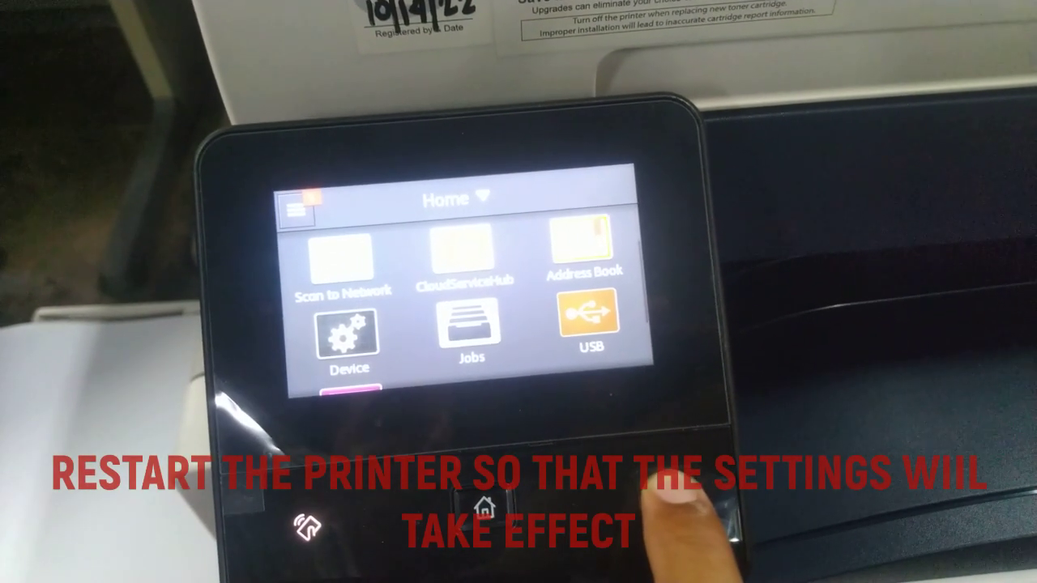
Step: Power the printer off and back on so the accounting settings apply
click(627, 484)
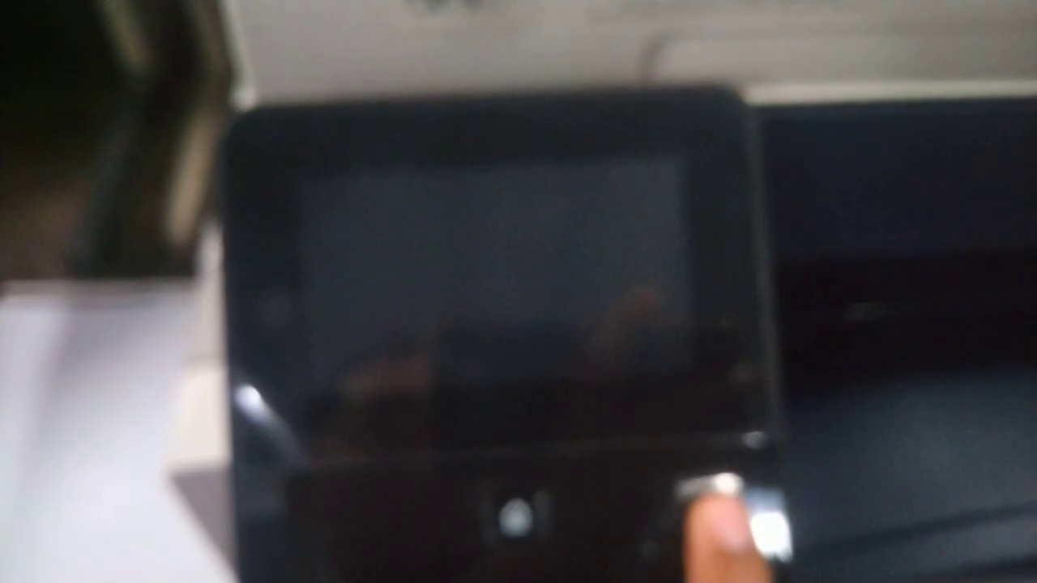
click(721, 498)
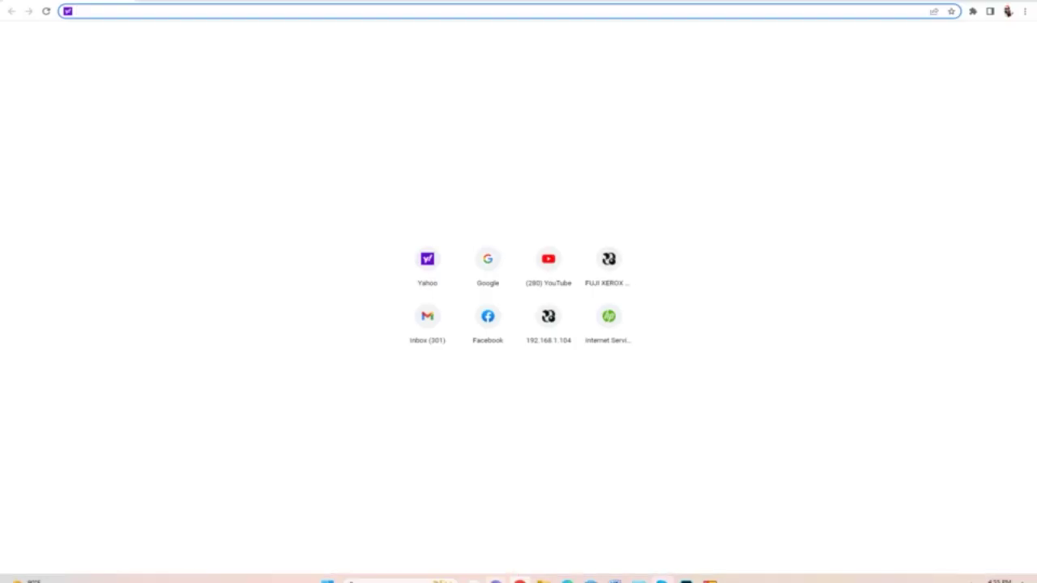
Step: Load the printer's status page at 10.0.0.66 in Chrome
text(10.0.)
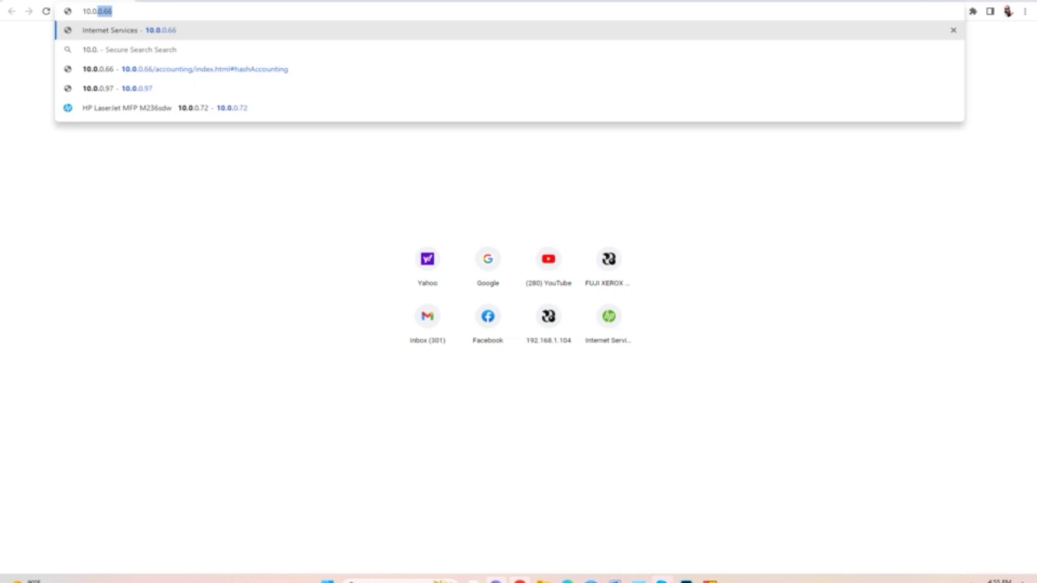
text(0.66)
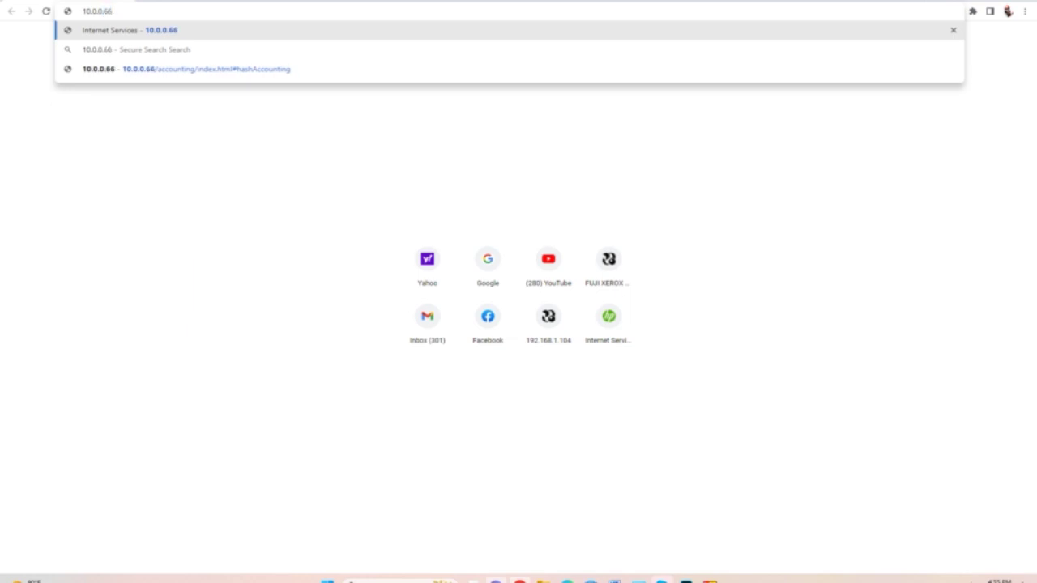
key(Return)
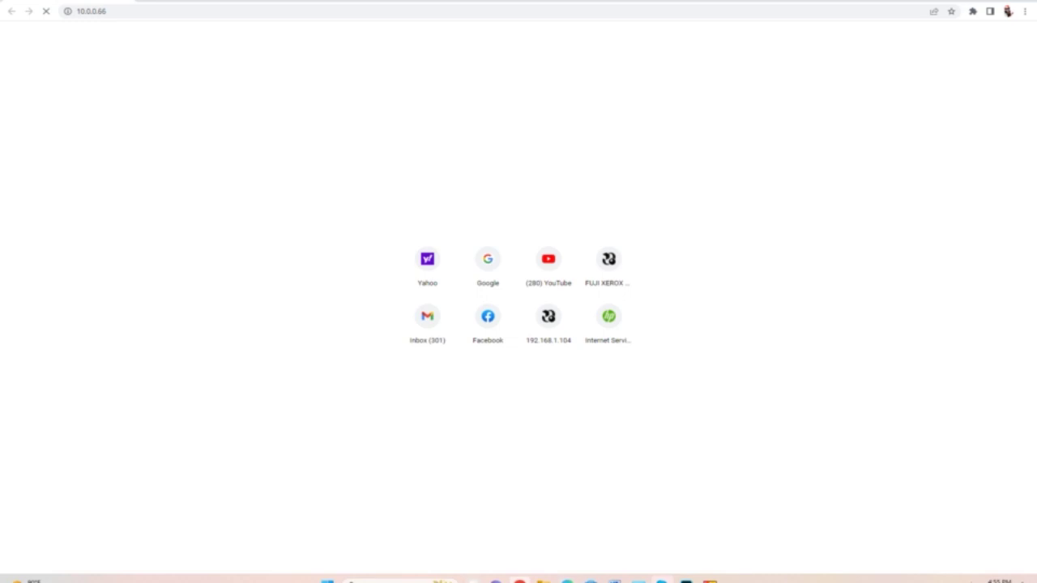
mouse_move(519, 580)
mouse_move(472, 580)
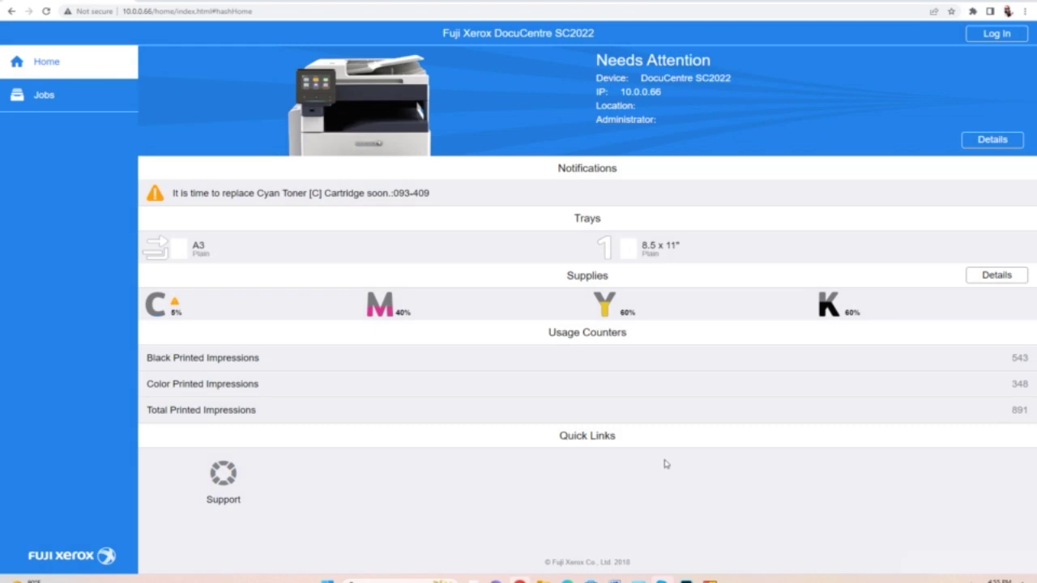
Step: Log in to Internet Services with the administrator user name and password
click(994, 34)
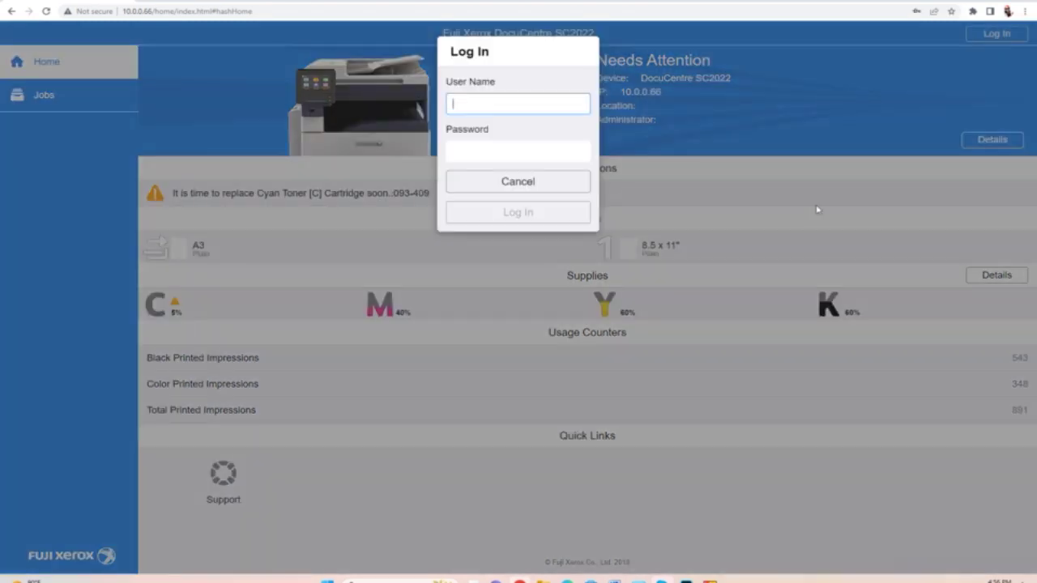
click(503, 110)
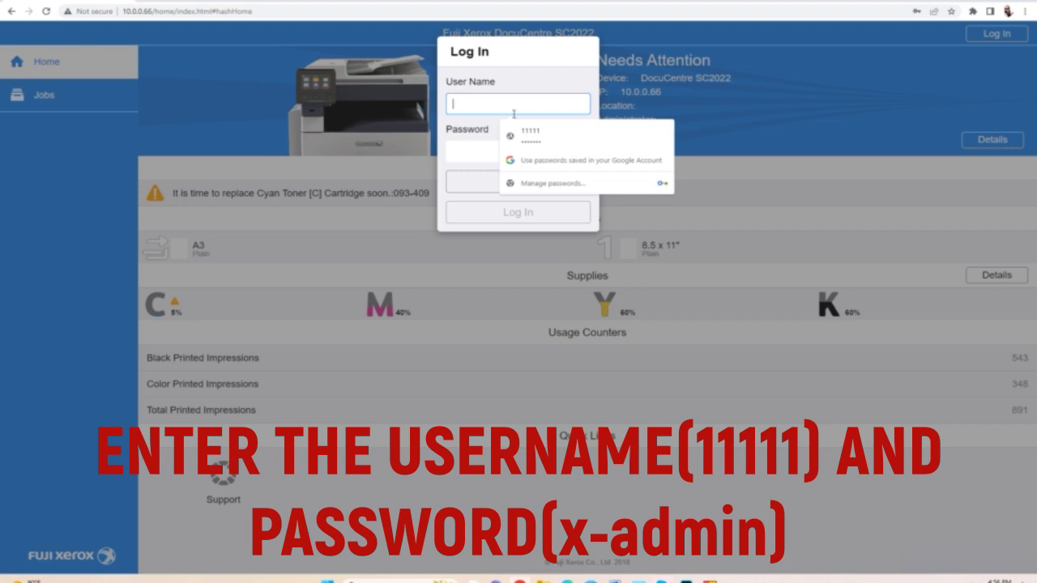
text(11111)
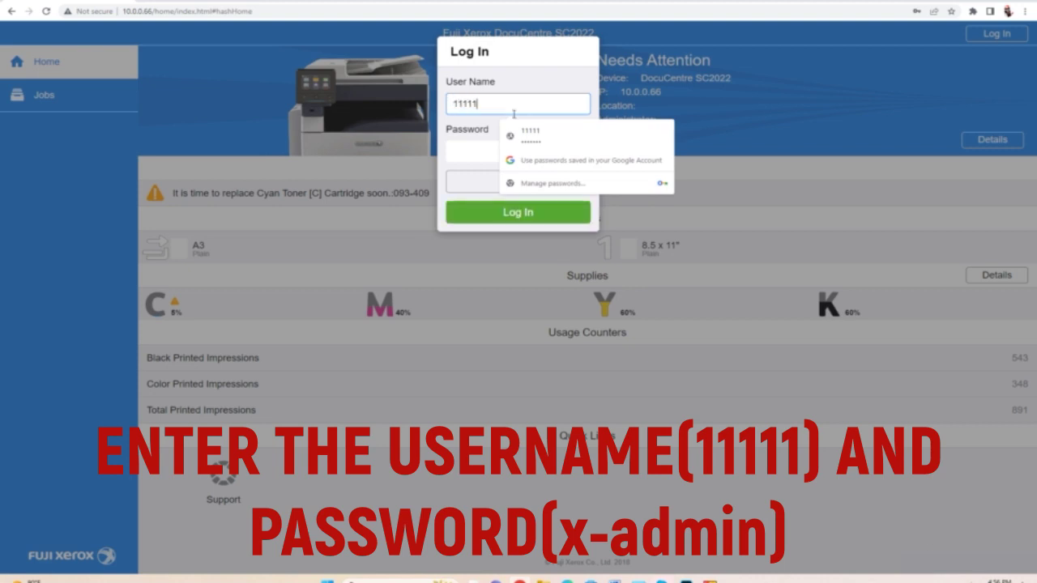
click(479, 154)
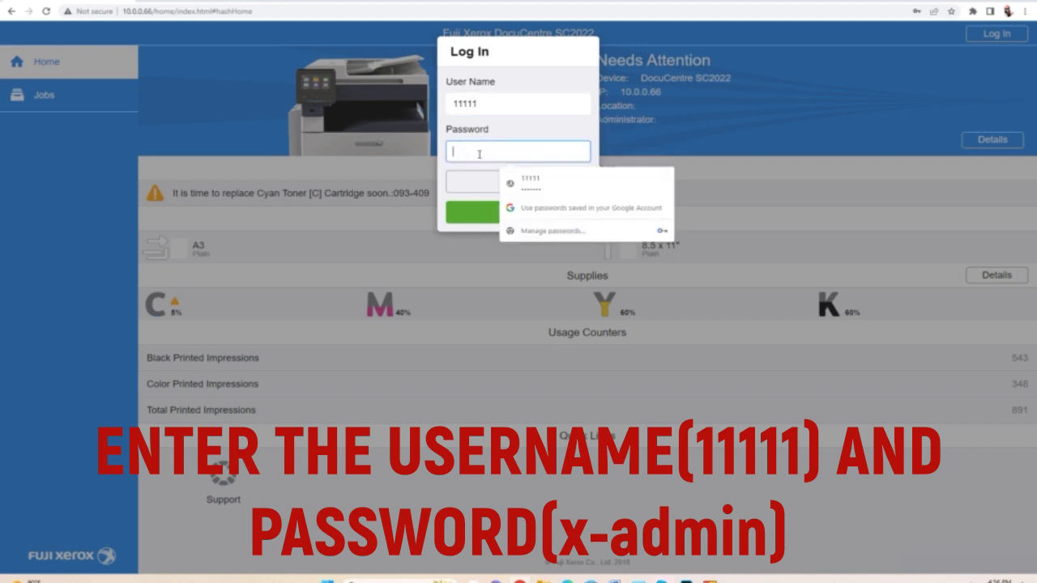
text(x-ad)
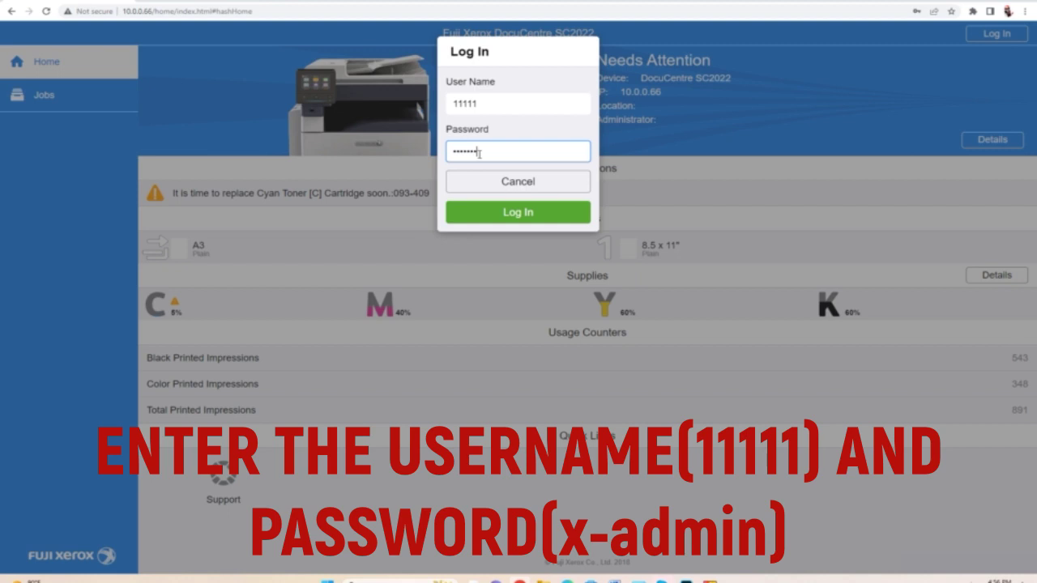
text(min)
click(541, 213)
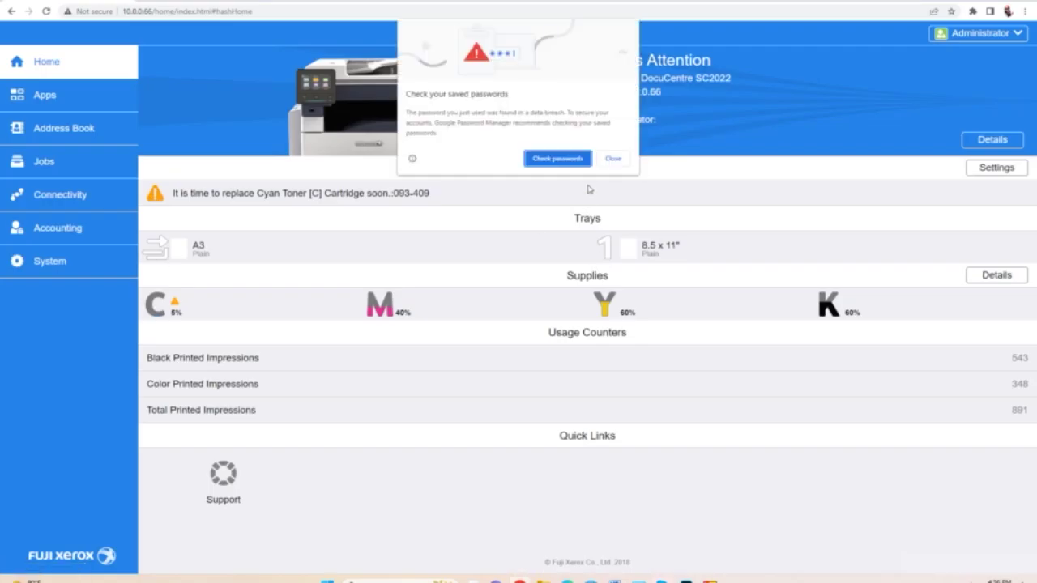
Step: Dismiss the password warning, go to Accounting and start a new user account
click(612, 160)
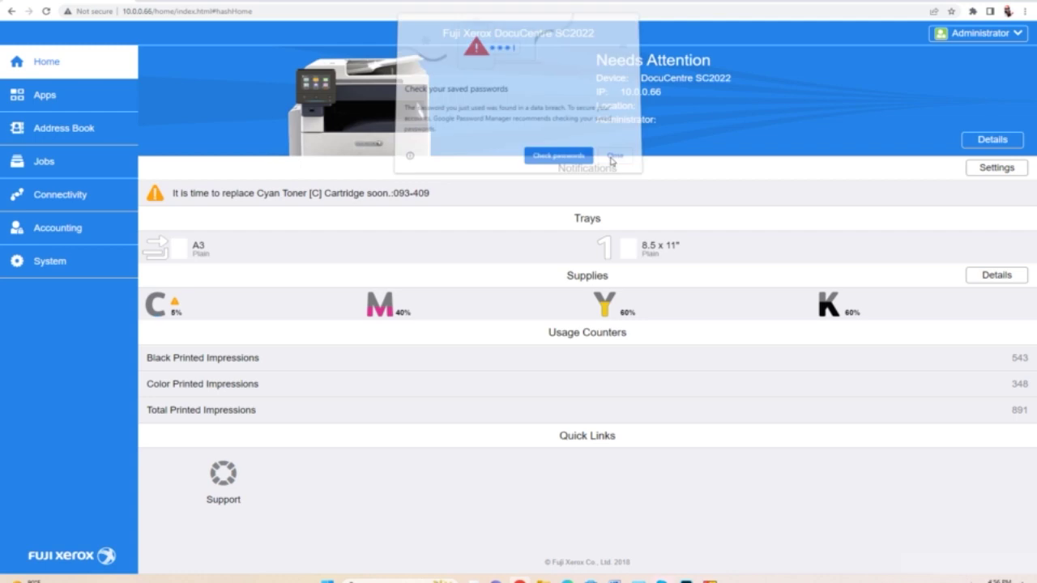
click(57, 232)
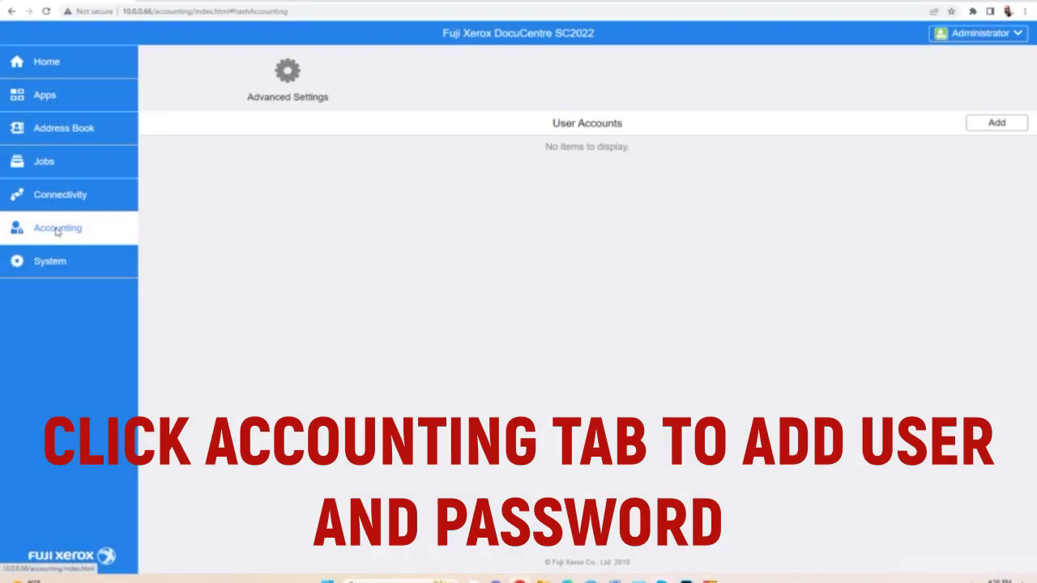
click(998, 125)
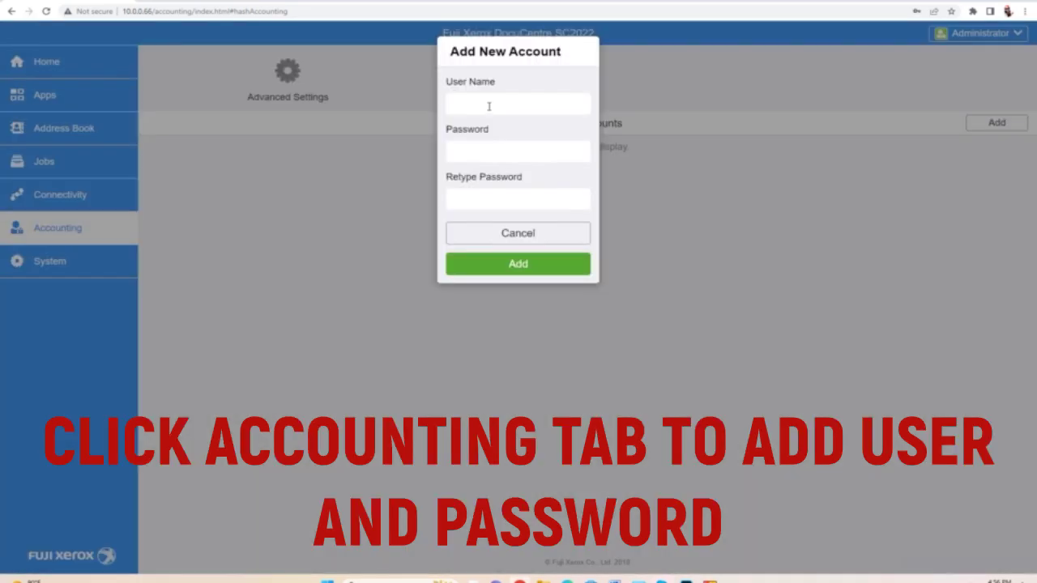
Step: Create the new user account with its user name and a confirmed password
click(488, 106)
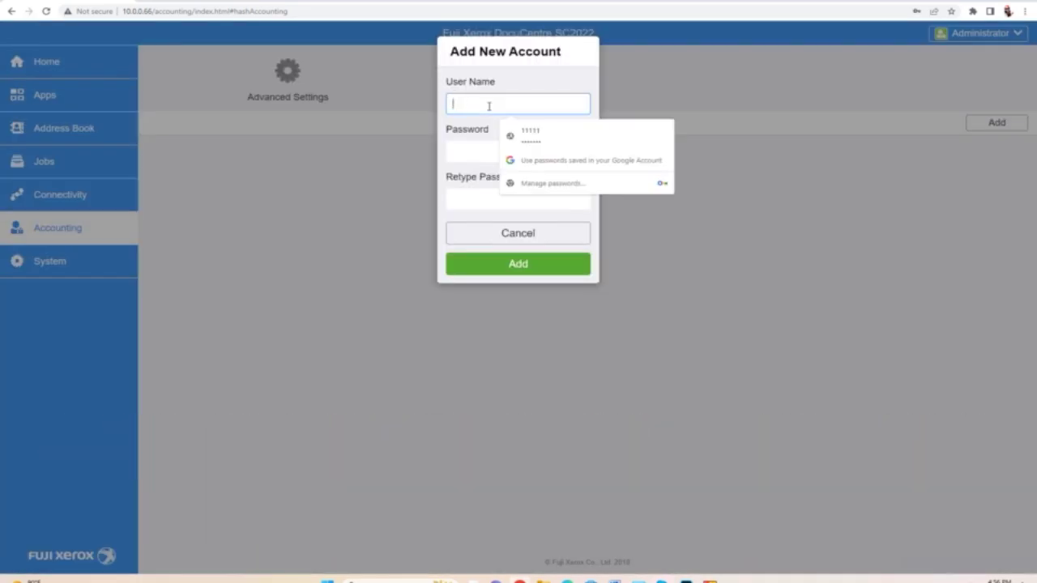
text(Edz)
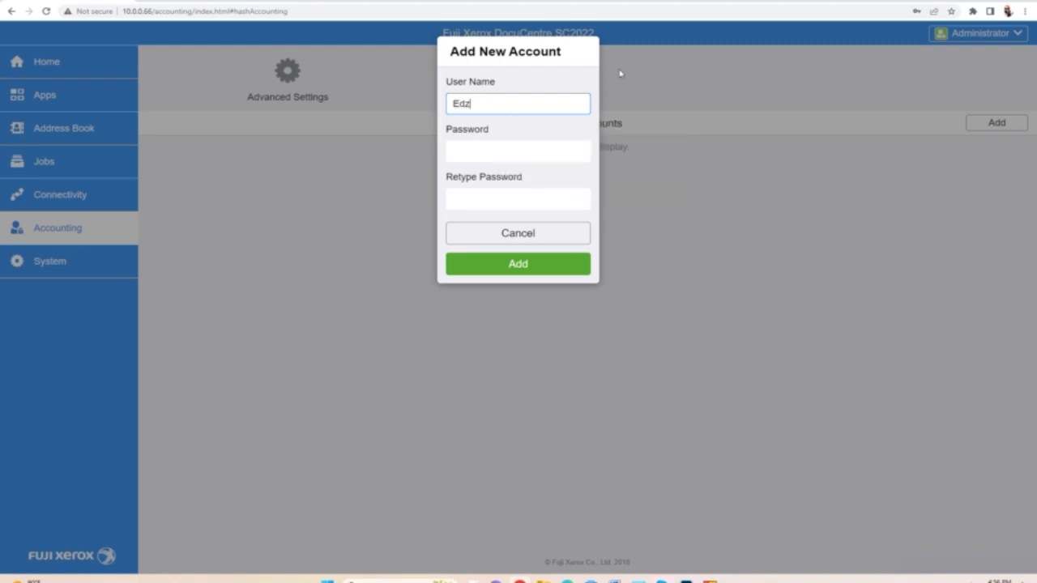
click(511, 150)
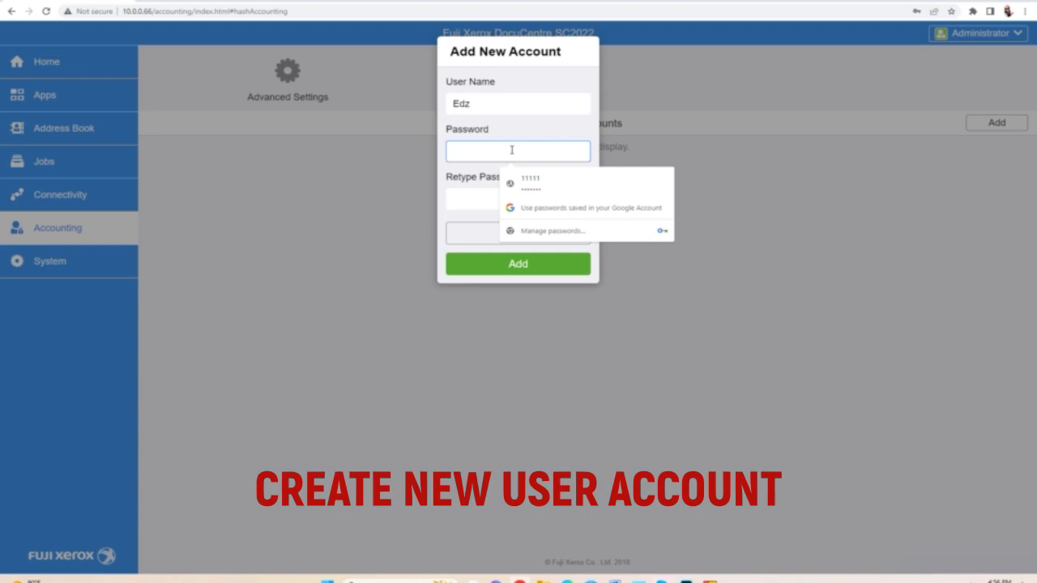
text(111)
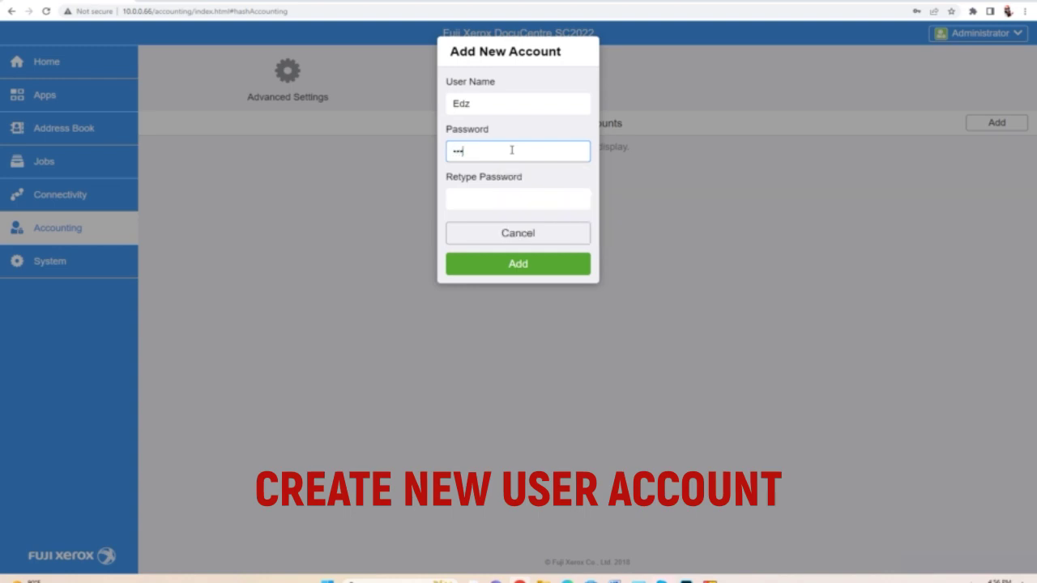
text(11)
click(507, 196)
text(11)
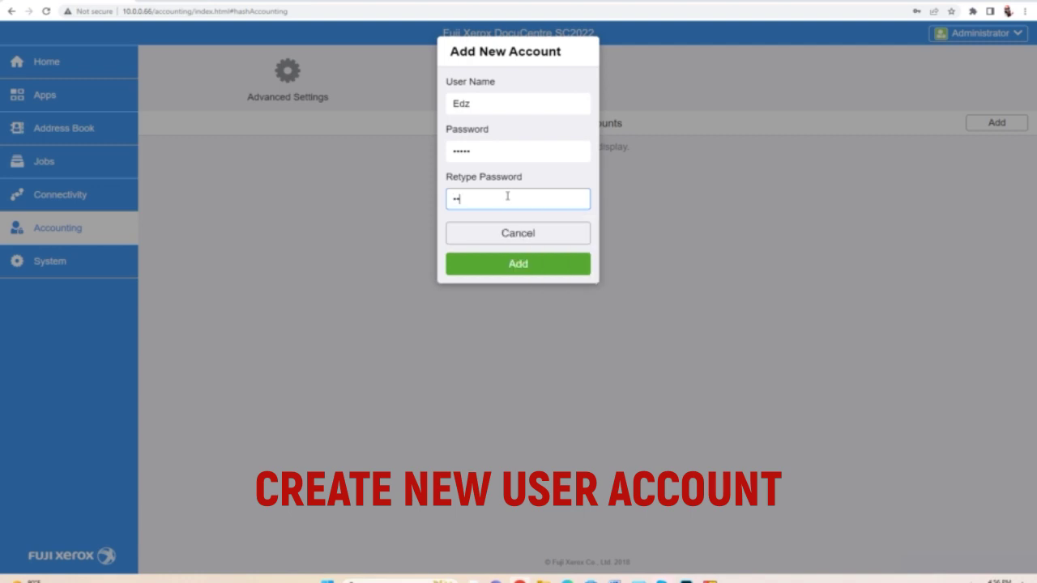
click(516, 269)
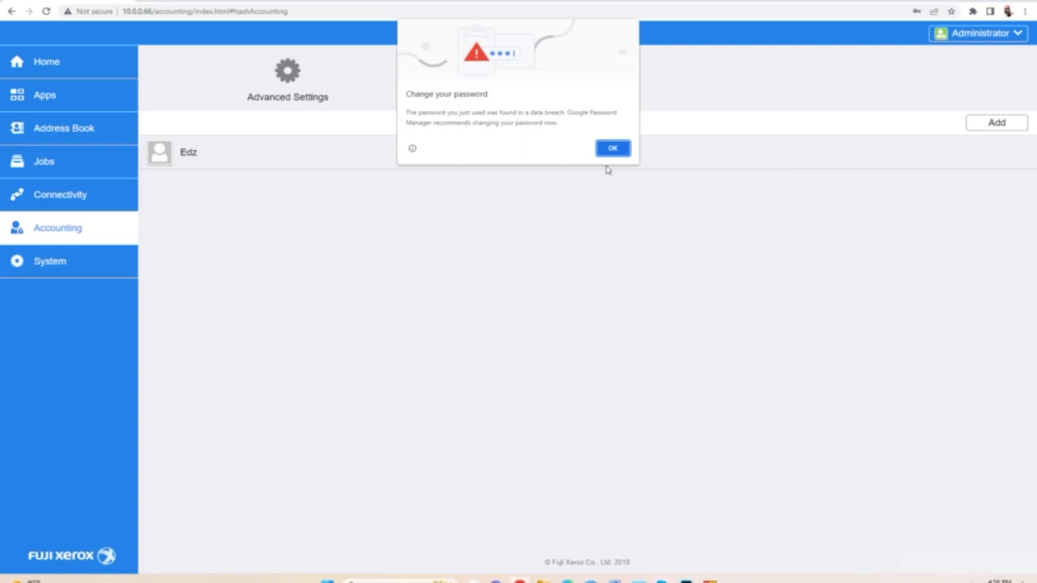
Step: Dismiss Chrome's breach warning, decline saving the password, and minimise the browser
click(605, 152)
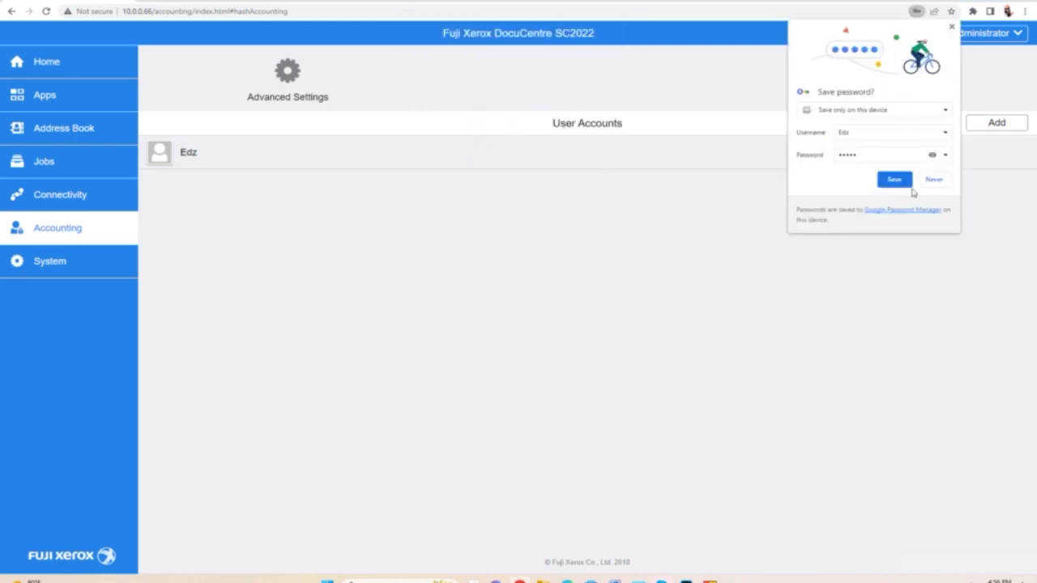
click(932, 181)
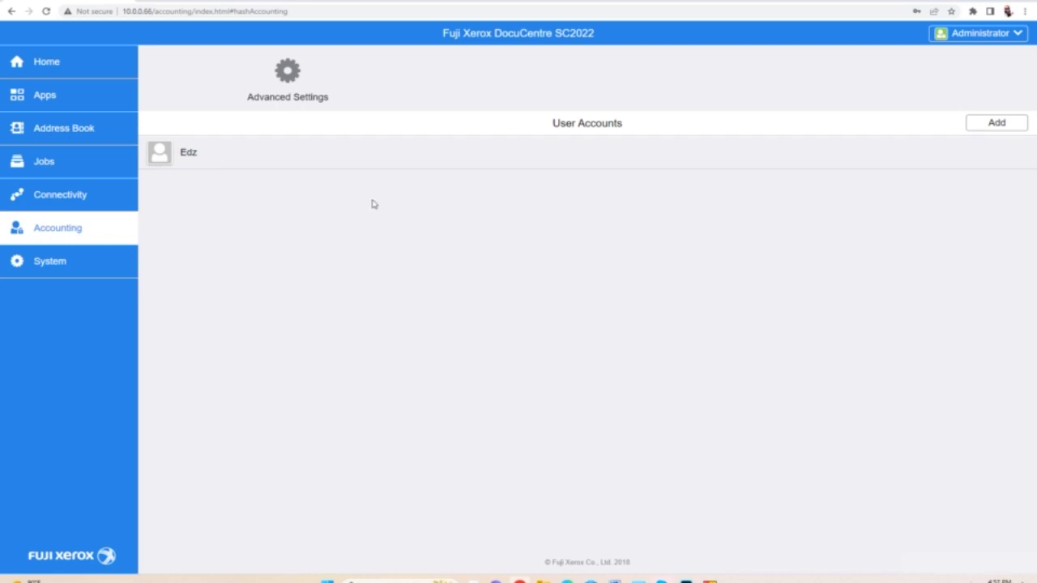
click(980, 2)
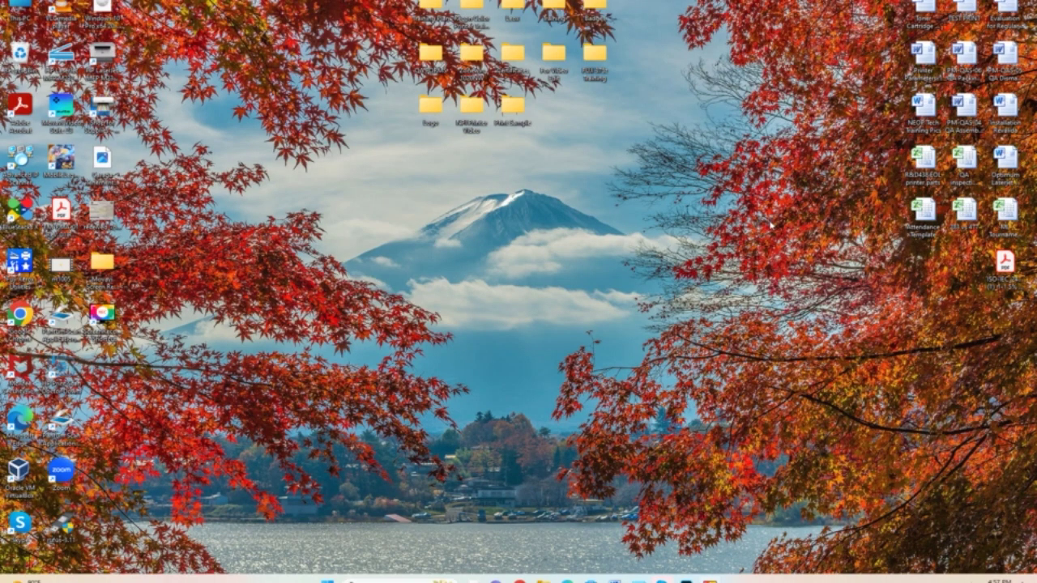
Step: Open Printer properties for FF K527p for DocuCentre SC2022 from Devices and Printers
key(super+r)
click(90, 554)
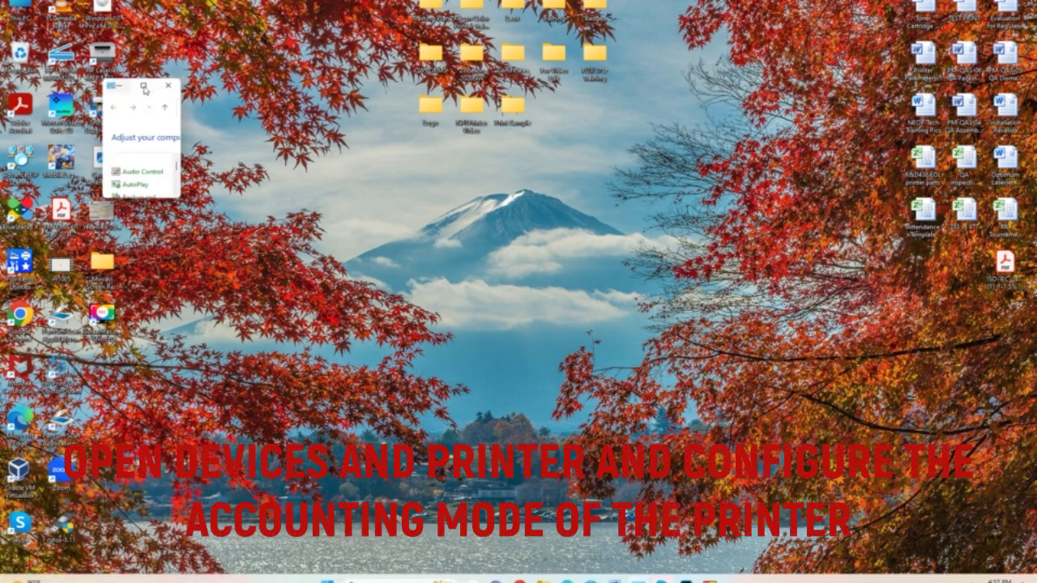
click(143, 85)
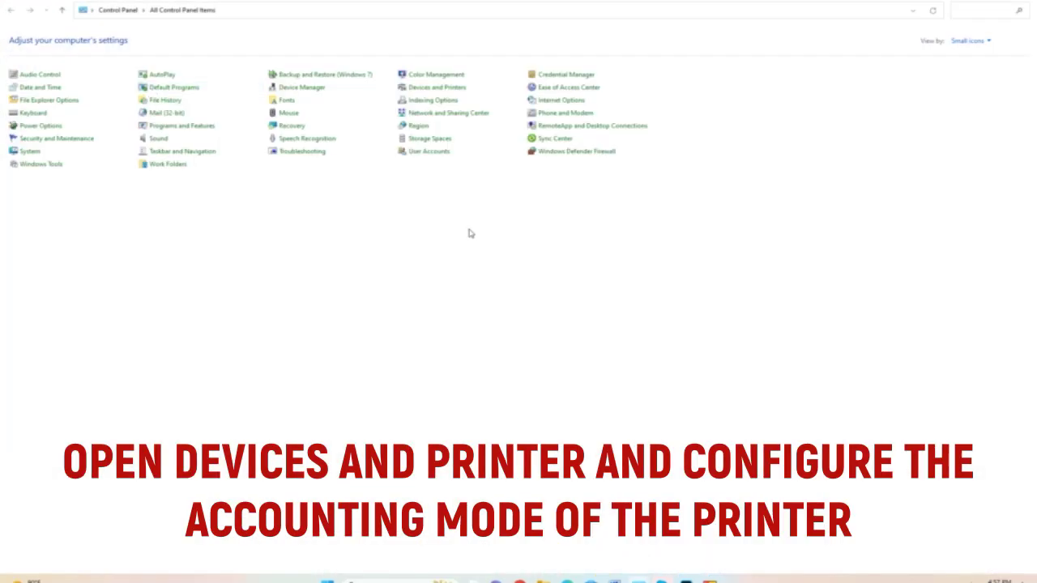
click(445, 87)
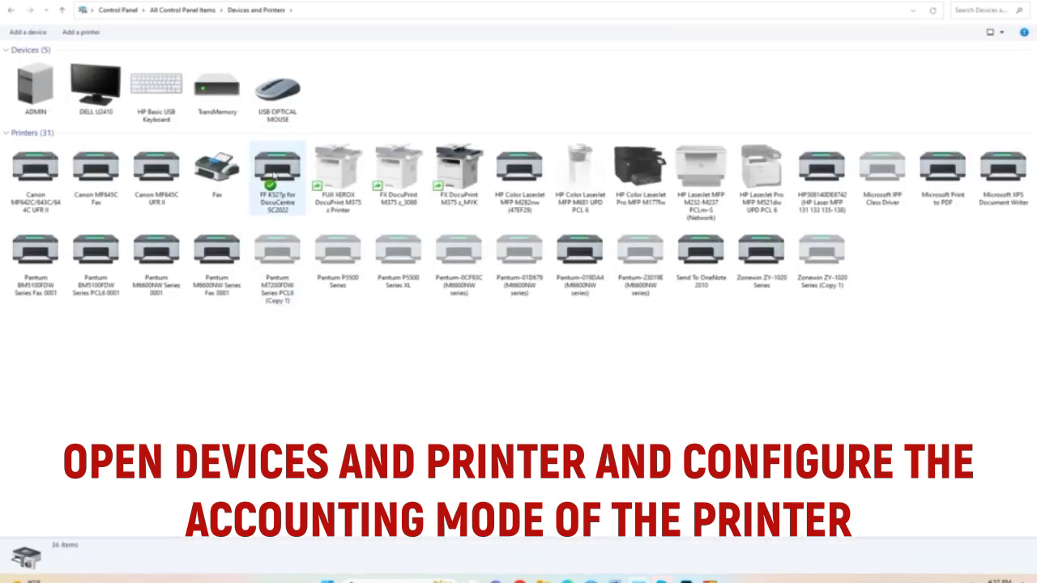
click(276, 176)
right_click(273, 175)
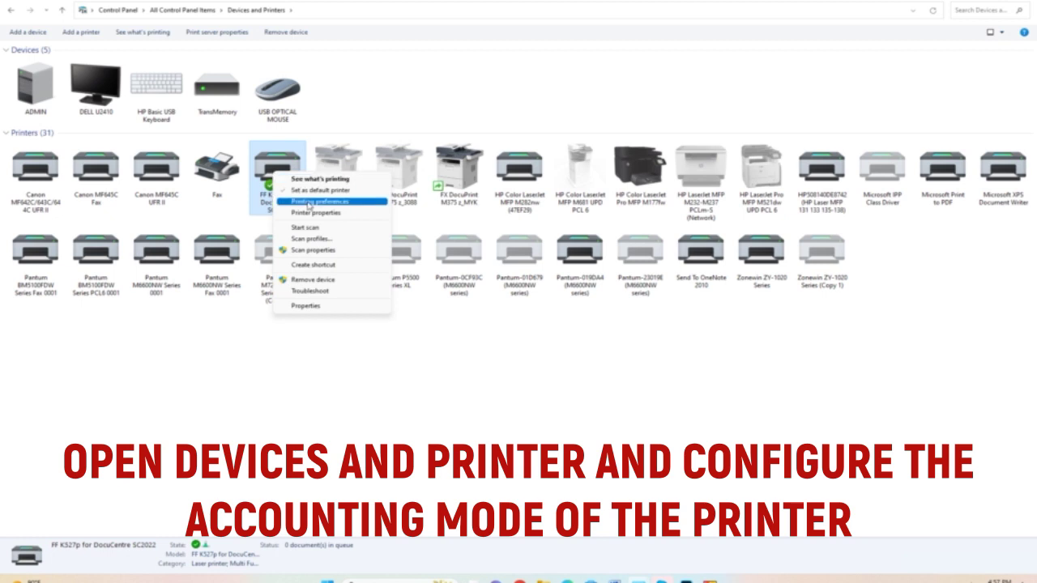
click(306, 215)
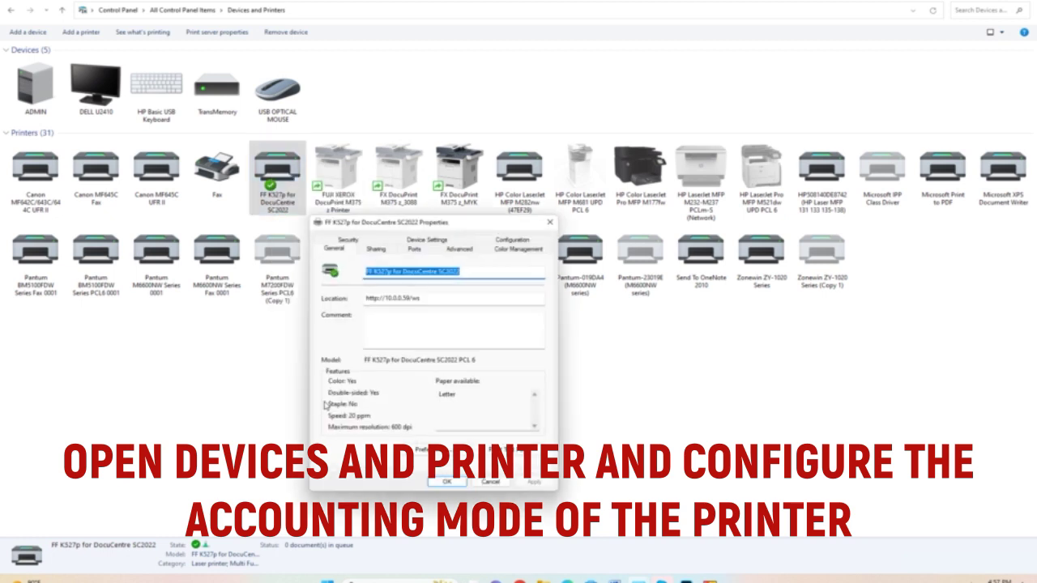
Step: Set the driver's Accounting System to Enable Account Setup and save the printer properties
click(497, 241)
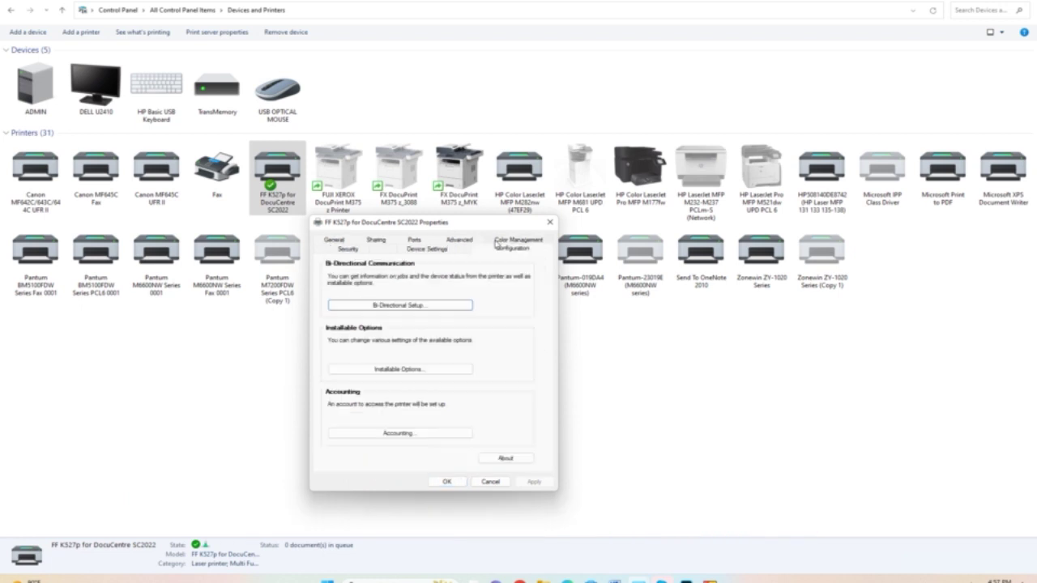
click(395, 435)
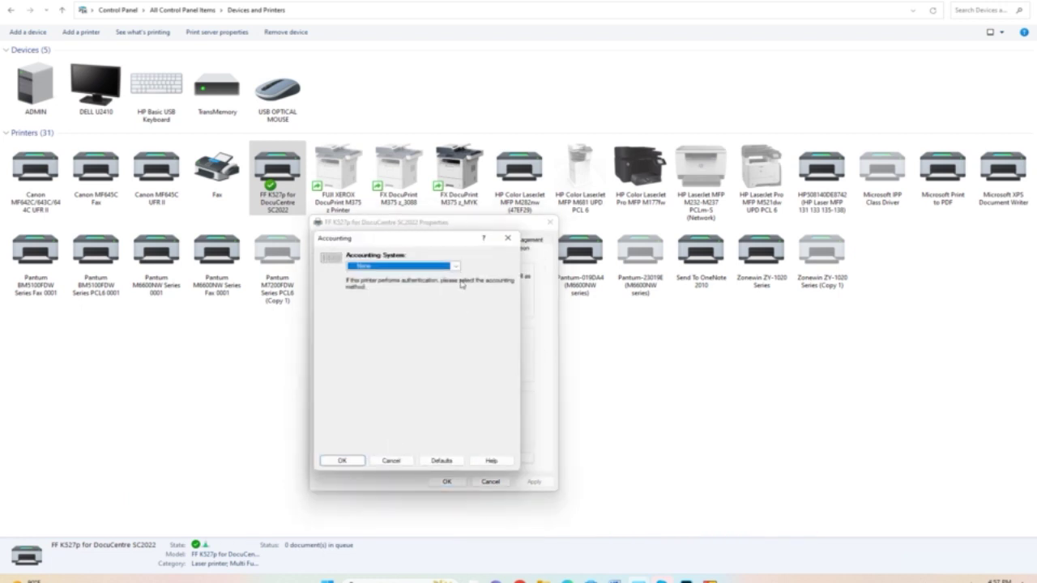
click(457, 266)
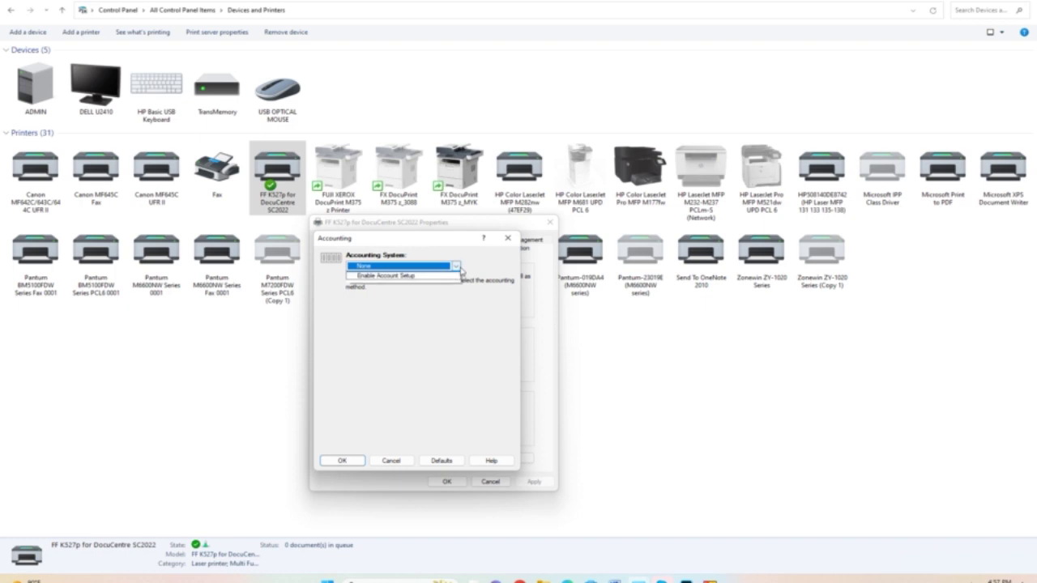
click(408, 282)
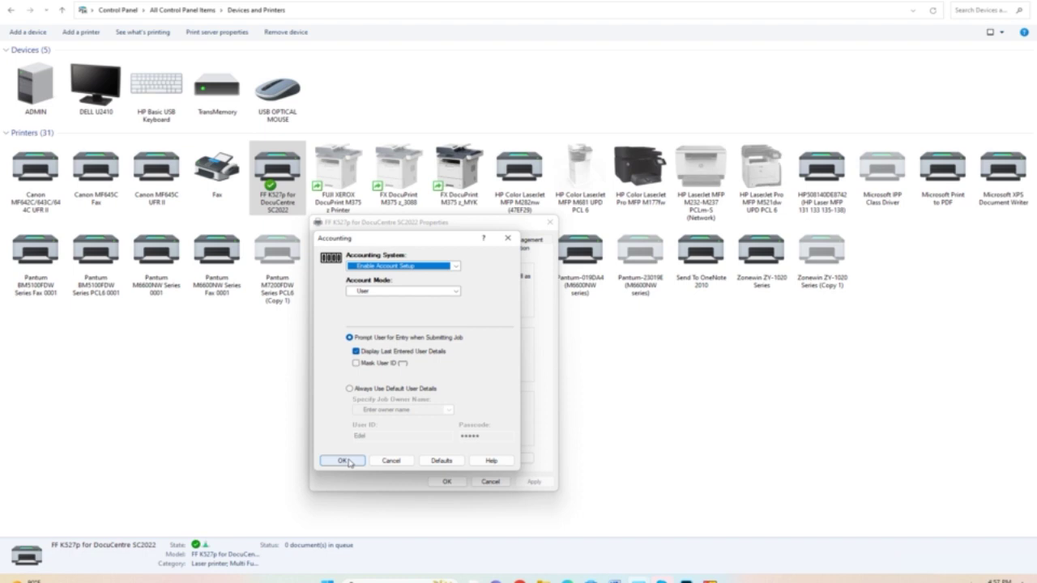
click(344, 461)
click(533, 483)
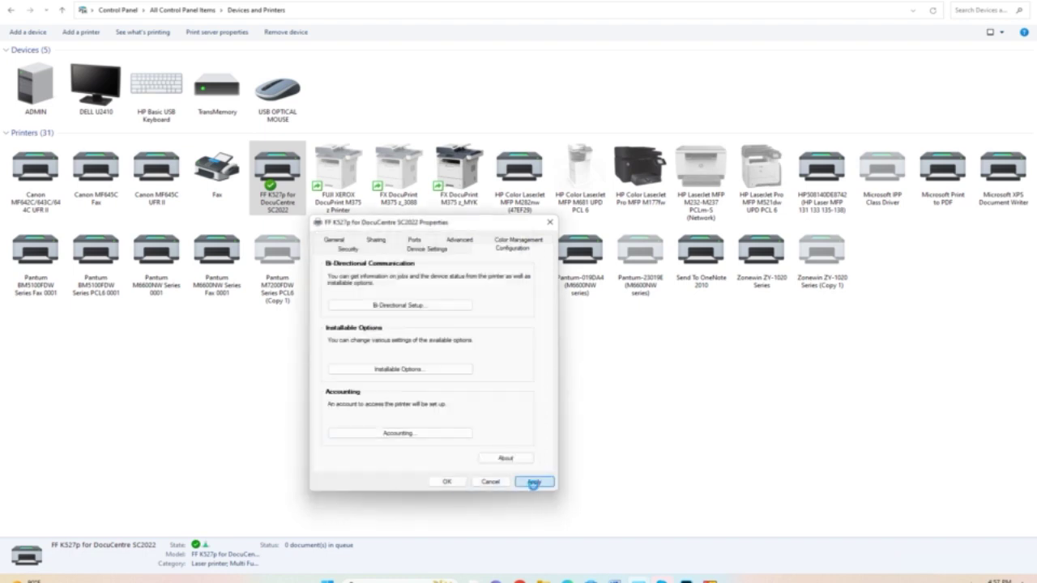
click(449, 483)
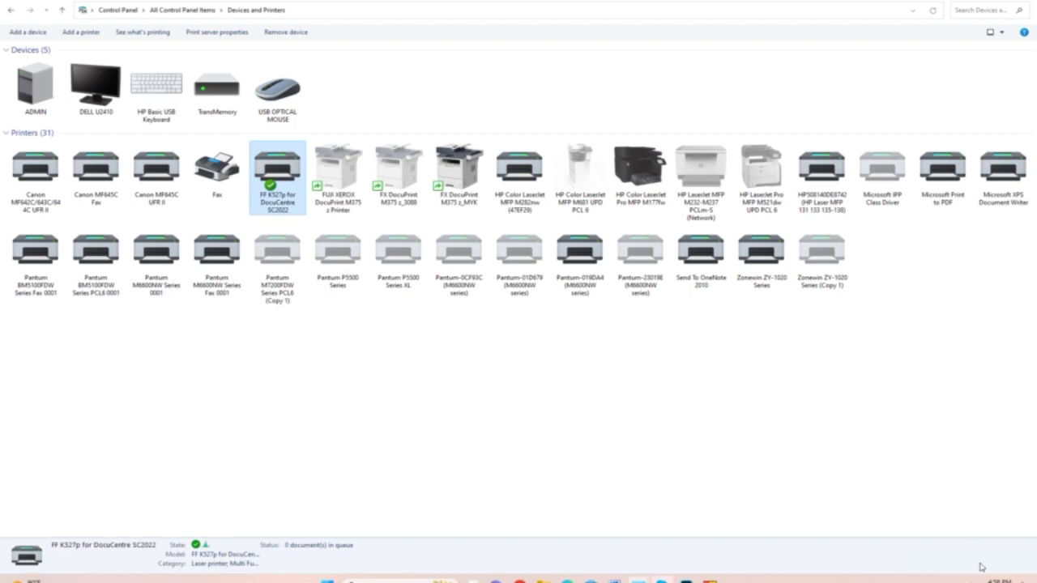
Step: Print the 'Test test lang' document from Word to the DocuCentre printer
key(super+d)
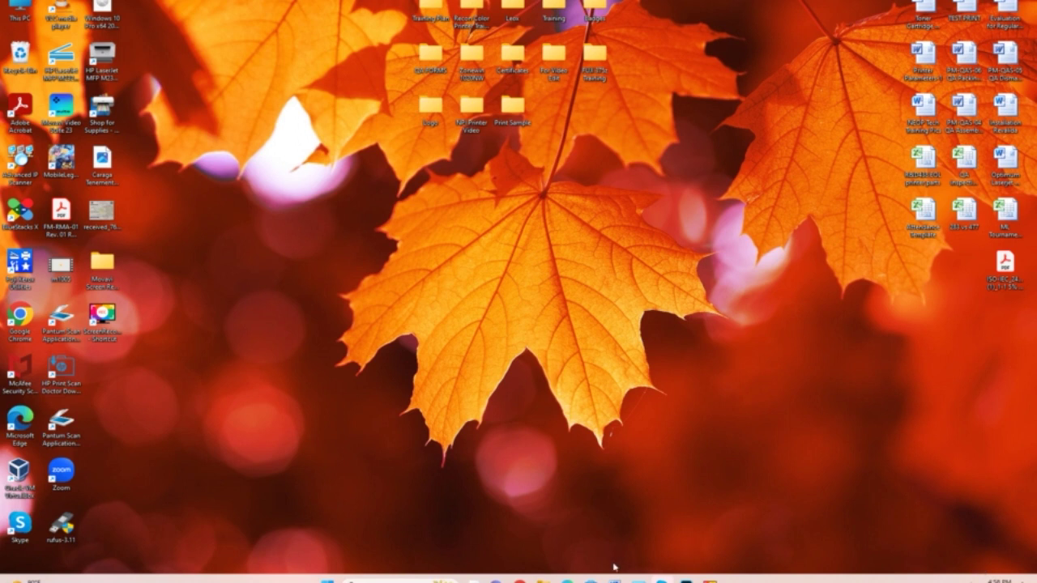
click(614, 580)
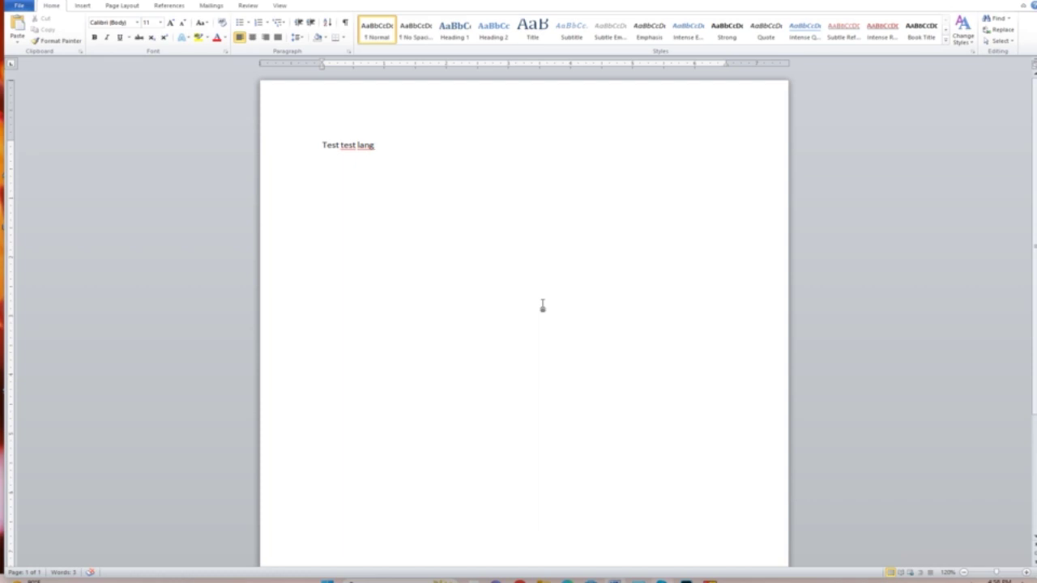
key(ctrl+p)
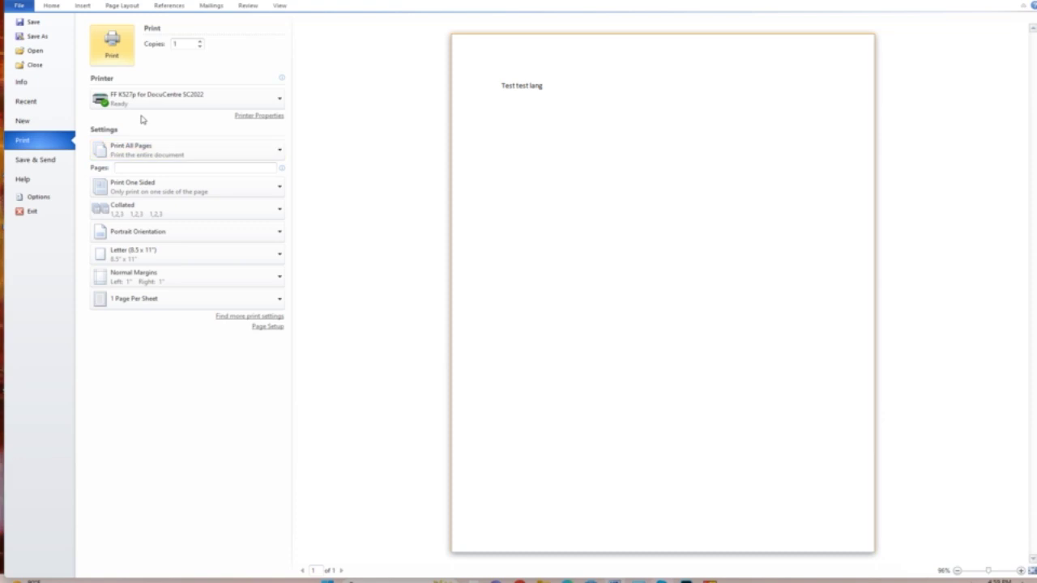
click(105, 55)
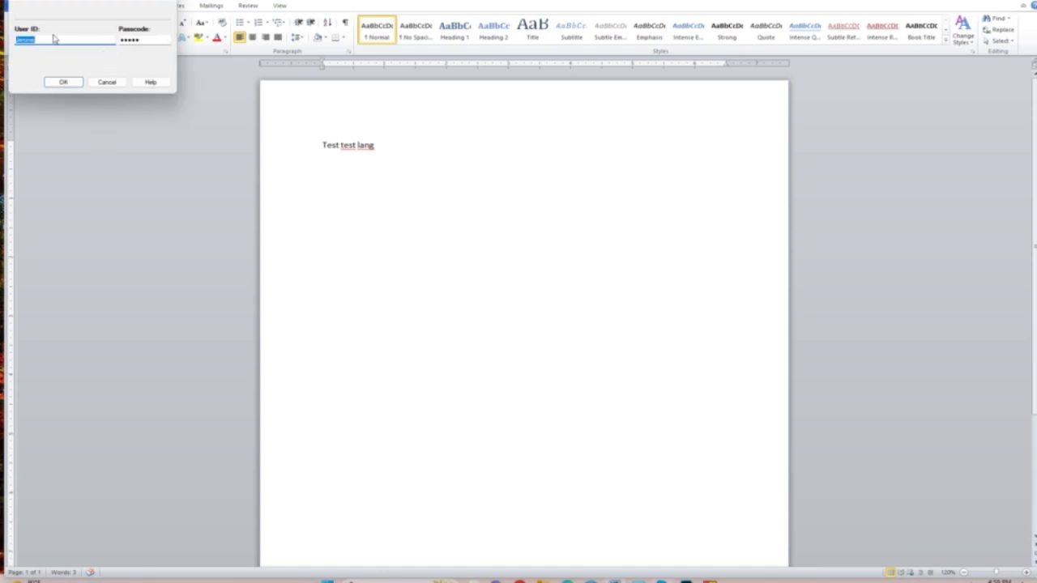
Step: Replace the prefilled user ID with the new account's ID and passcode and submit the print job
key(BackSpace)
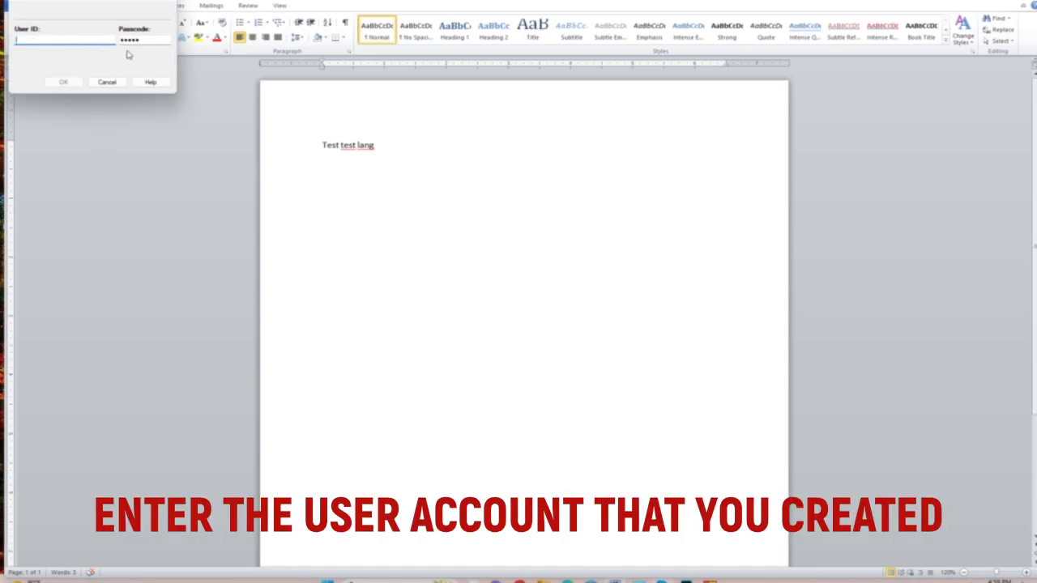
key(Tab)
key(BackSpace)
click(73, 39)
text(Edu)
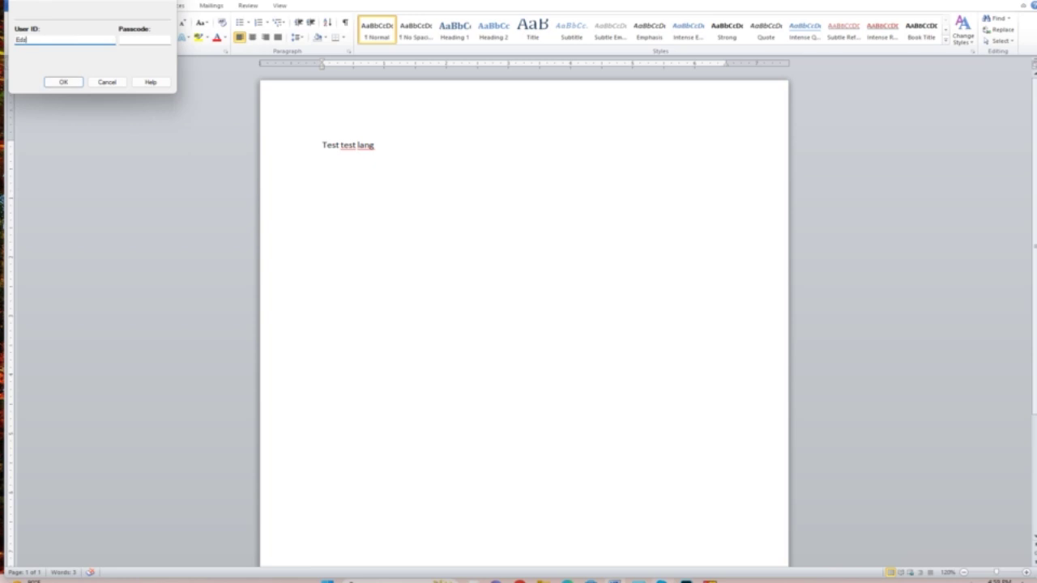
click(138, 38)
click(62, 81)
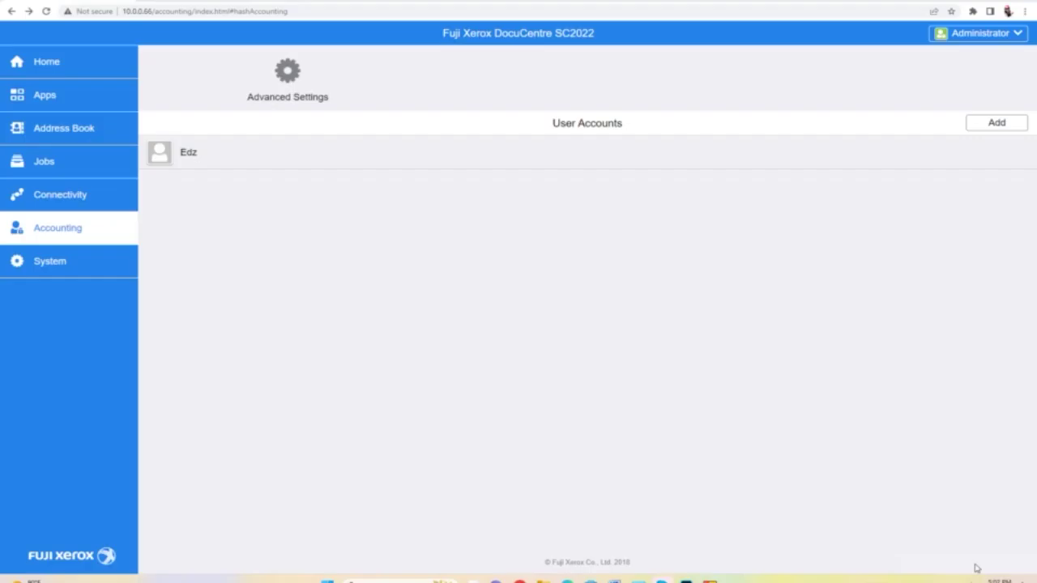
Step: Open the new user account's entry in the Accounting list to check its print count
click(195, 160)
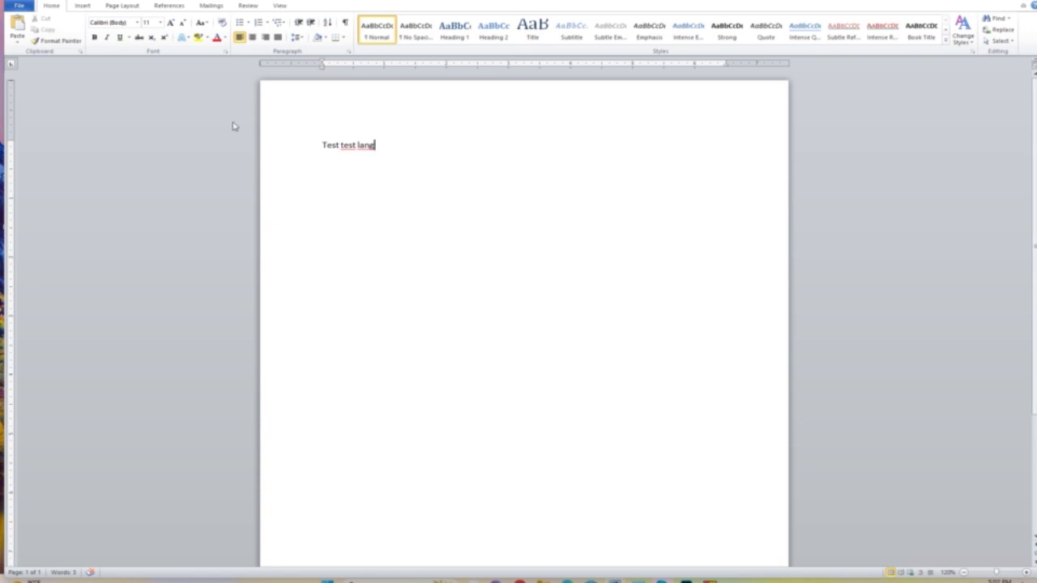
Step: Duplicate the 'Test test lang' line so the page holds four copies
drag(318, 144, 380, 150)
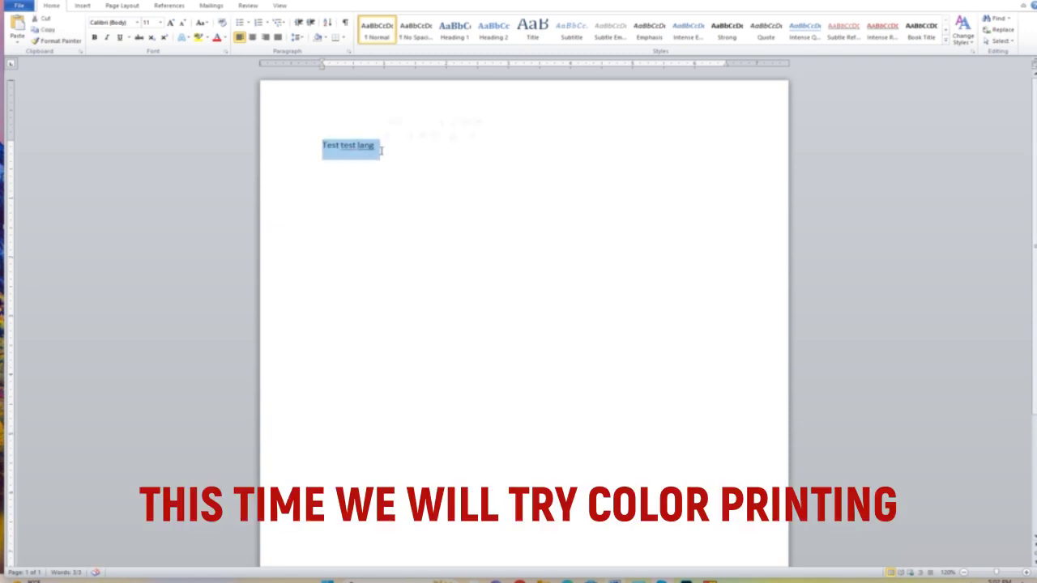
text(Test test lang)
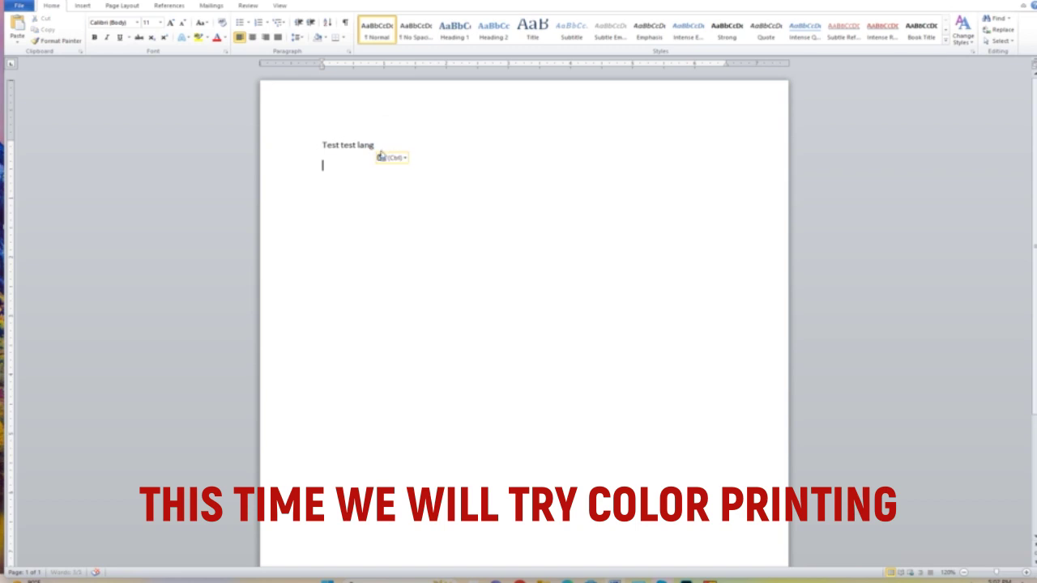
key(ctrl+v)
key(ctrl+v)
text(Test test lang)
Step: Colour the second line red and the fourth line yellow, then bring up the print preview
drag(321, 166, 379, 167)
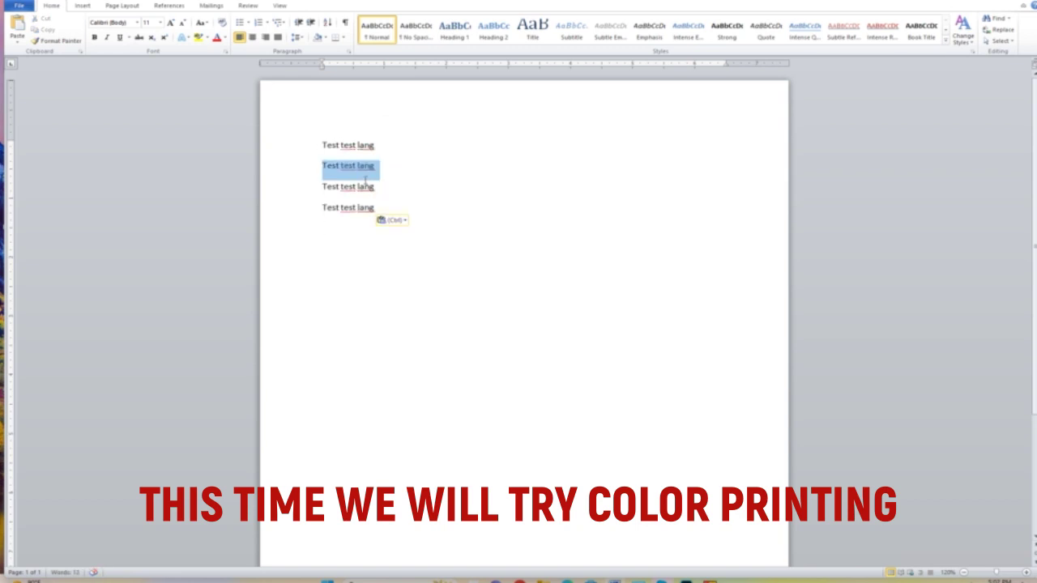
click(227, 37)
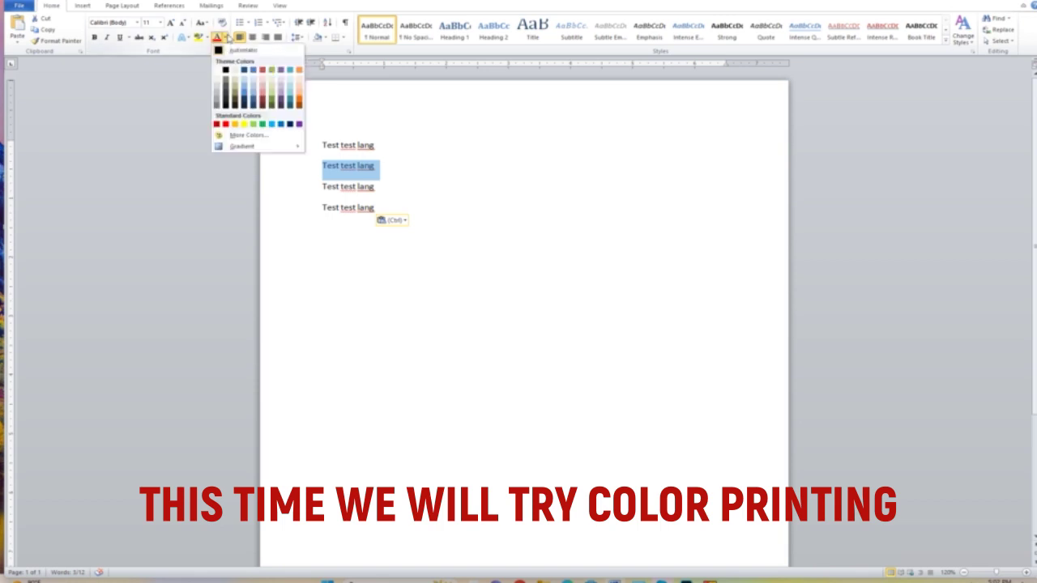
click(262, 71)
drag(320, 208, 368, 212)
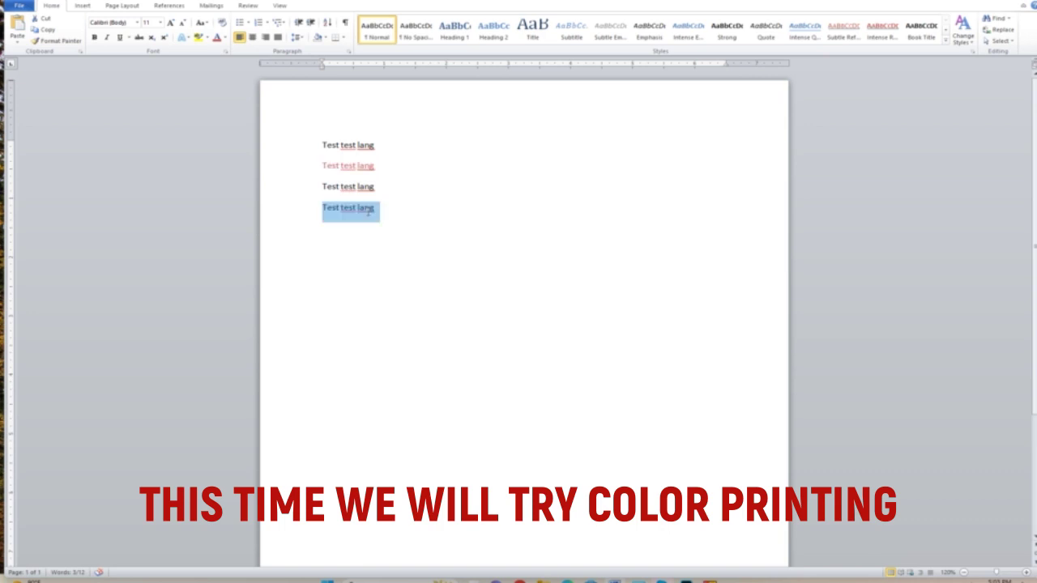
click(225, 37)
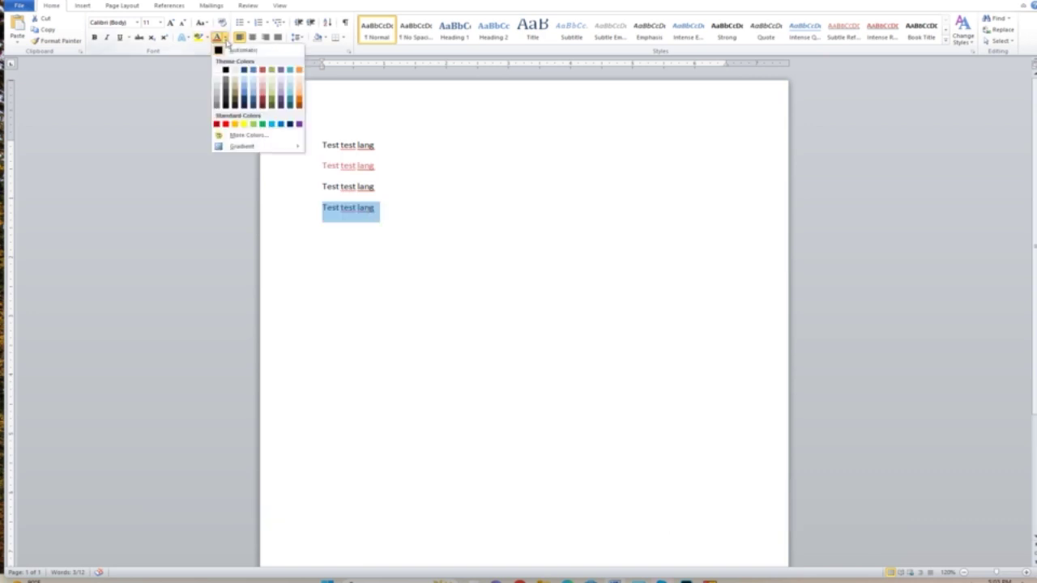
click(244, 123)
click(503, 280)
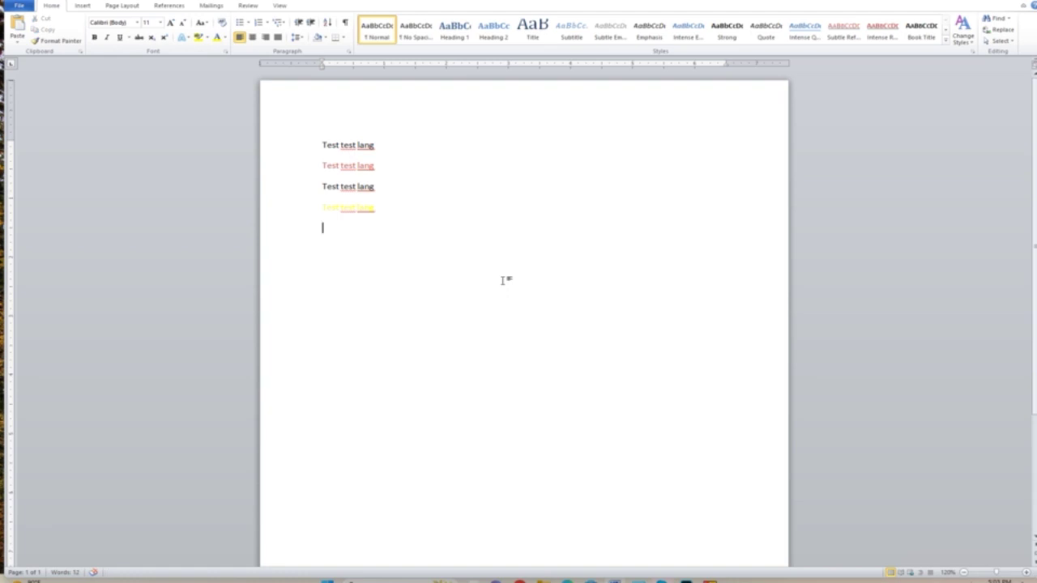
key(ctrl+p)
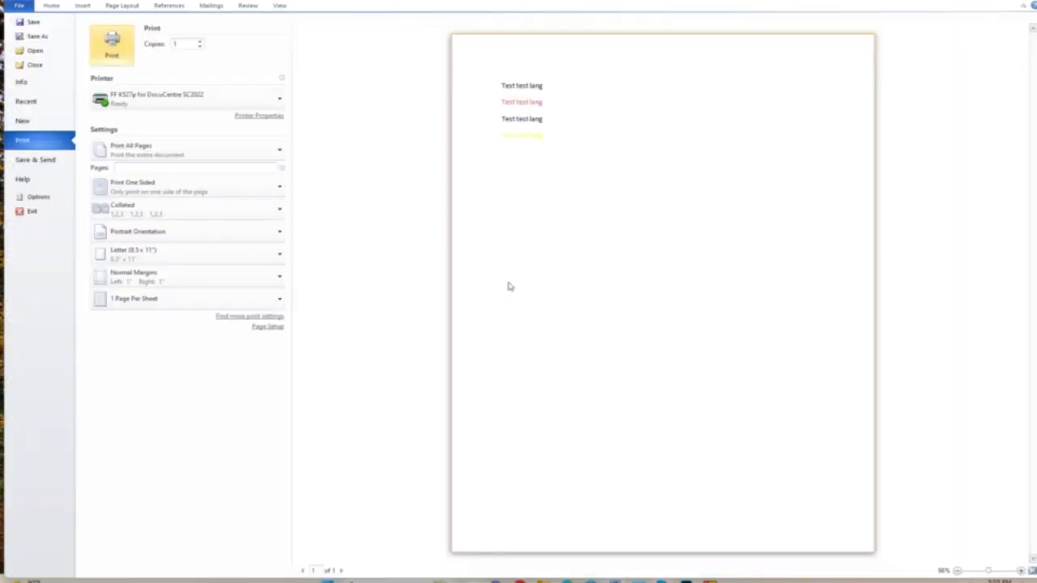
Step: Print the coloured test page, confirming the account's user ID and passcode
click(103, 56)
click(64, 83)
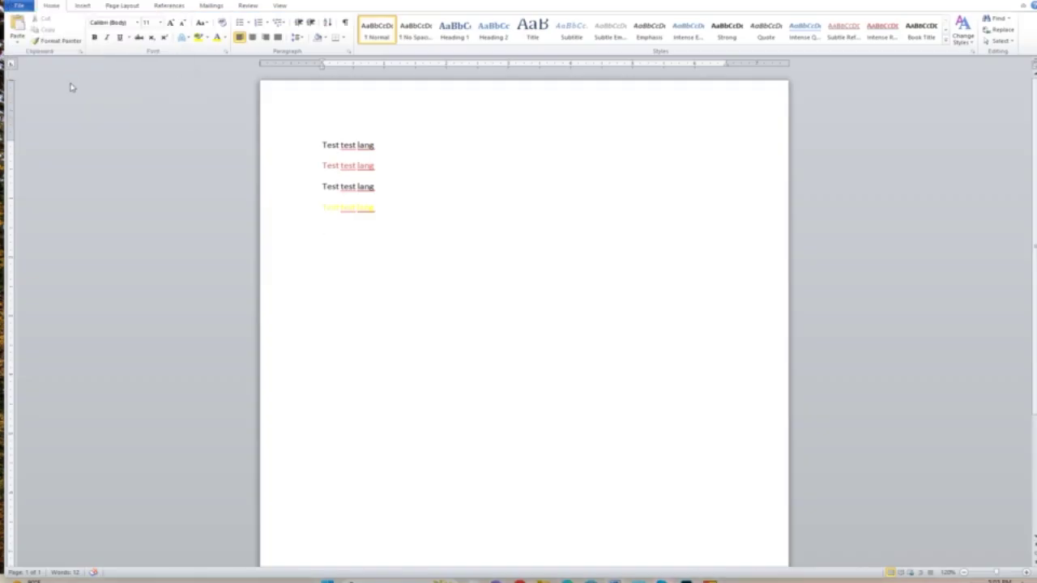